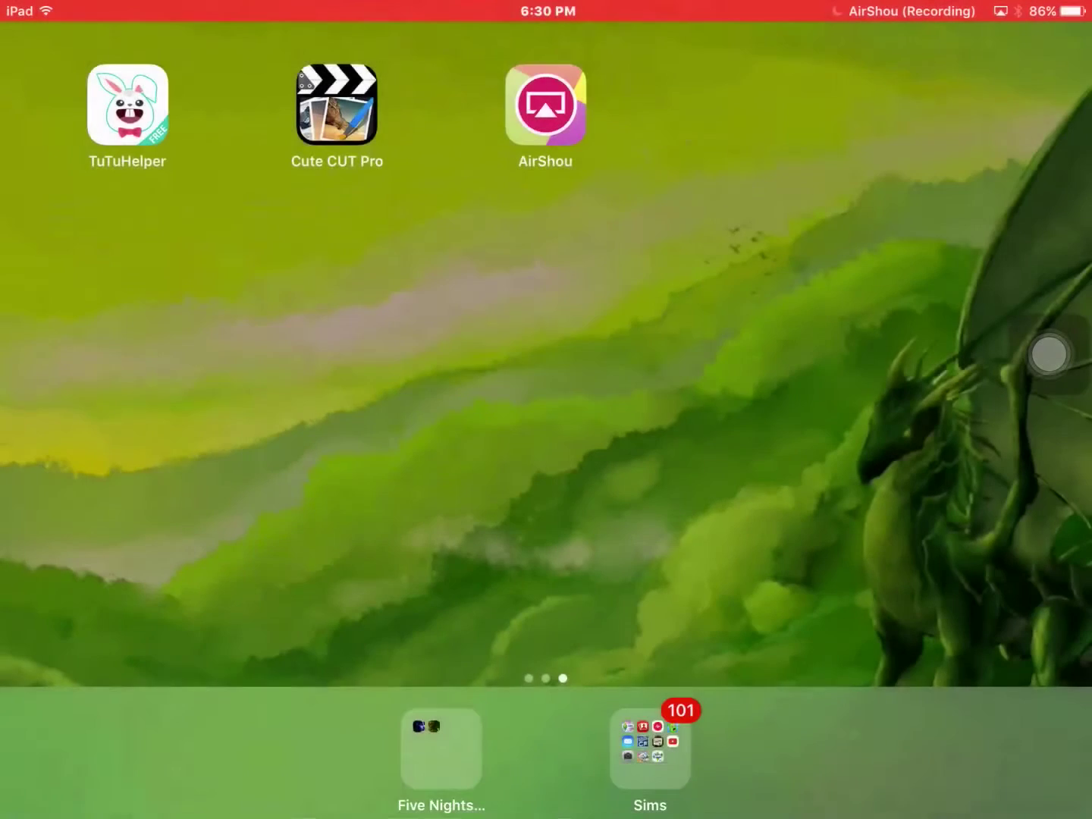
# Bring up Spotlight search from the Home Screen to launch Safari
pyautogui.moveTo(547, 256); pyautogui.dragTo(546, 444)
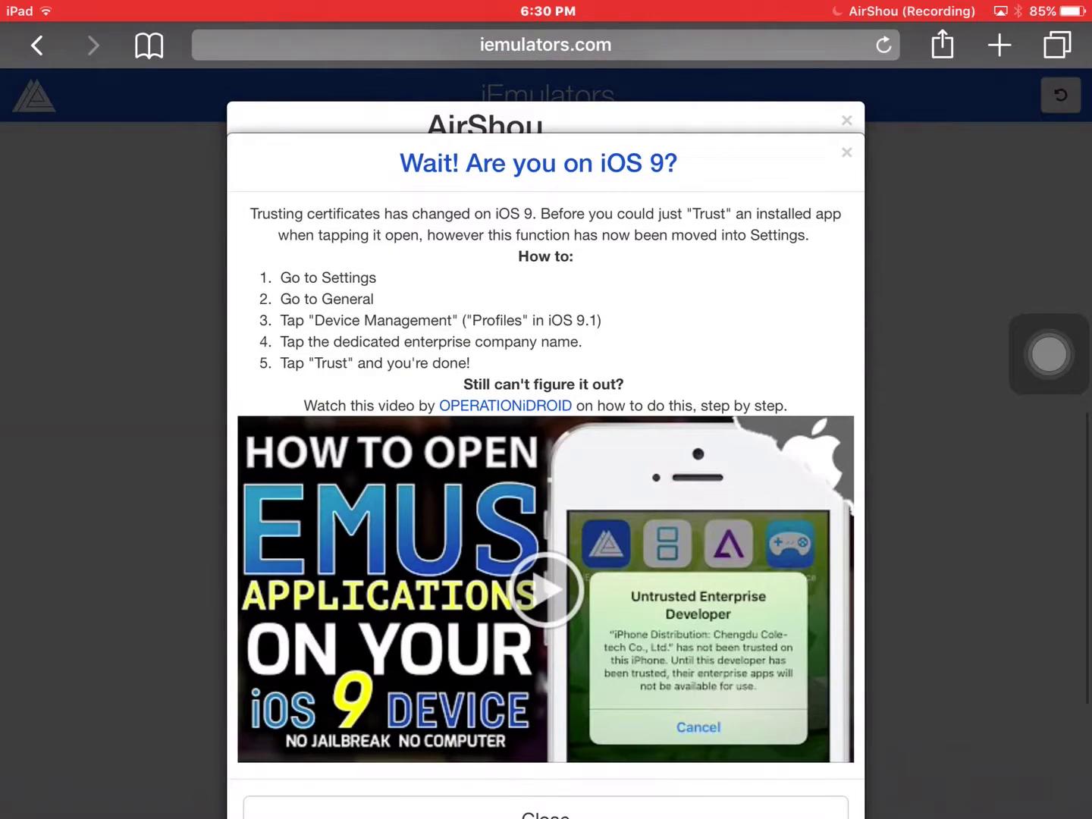
# Load iemulators.com from the Safari address bar
pyautogui.click(546, 44)
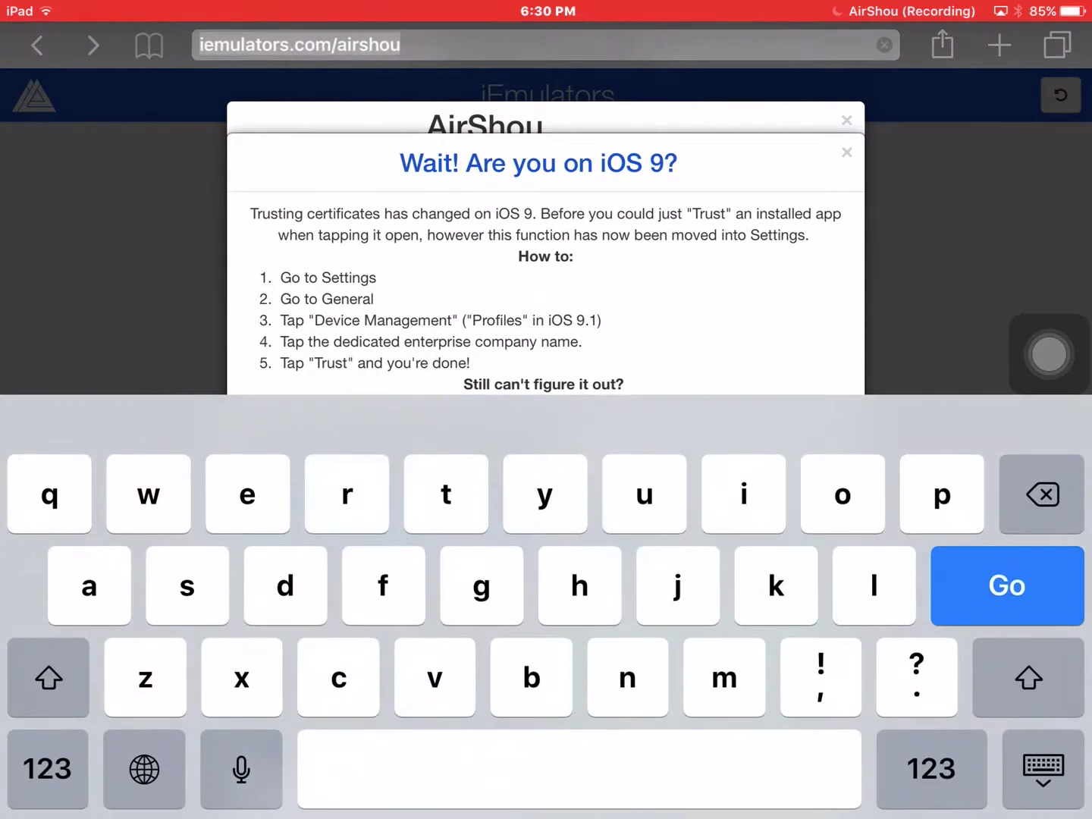
pyautogui.click(885, 45)
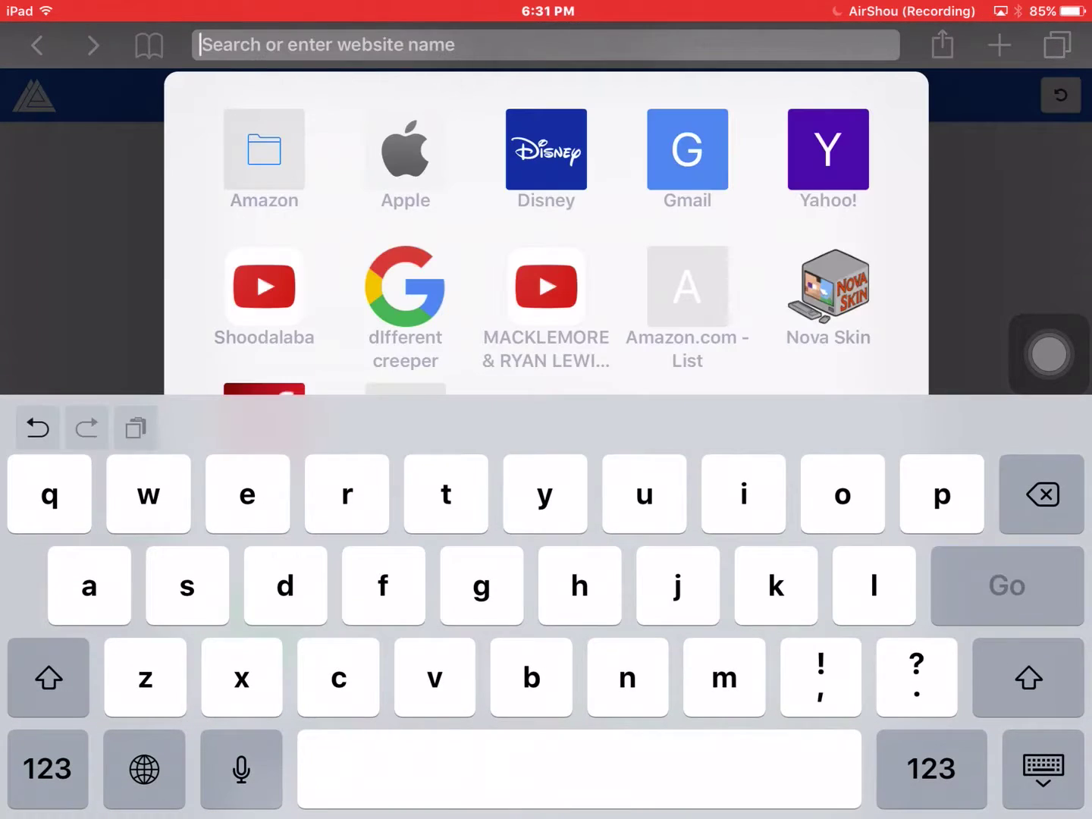
pyautogui.write('iemula')
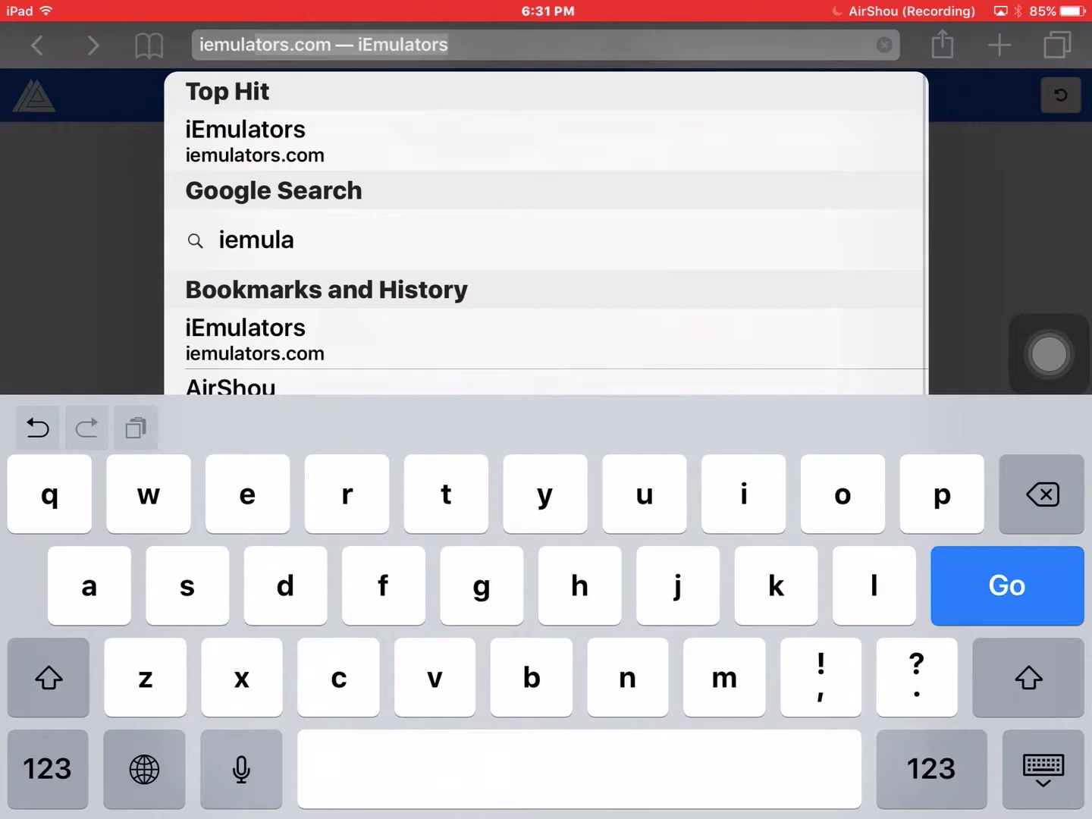
pyautogui.write('tors')
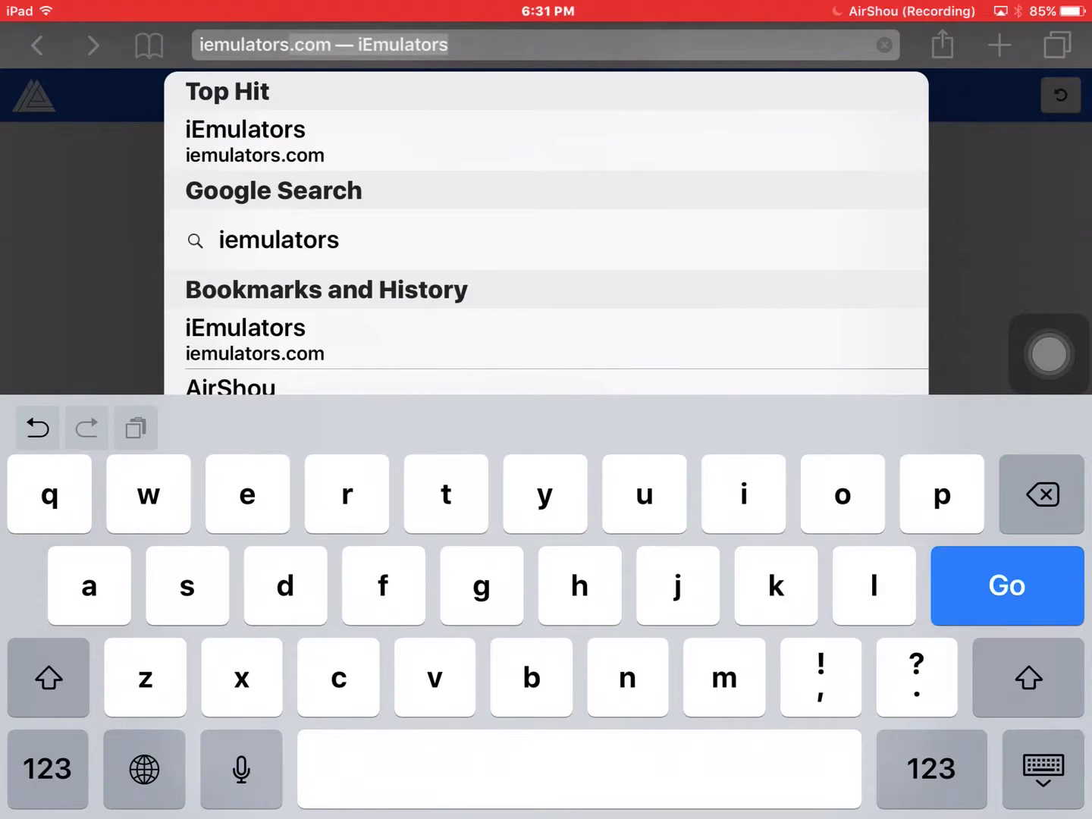
pyautogui.write('.com')
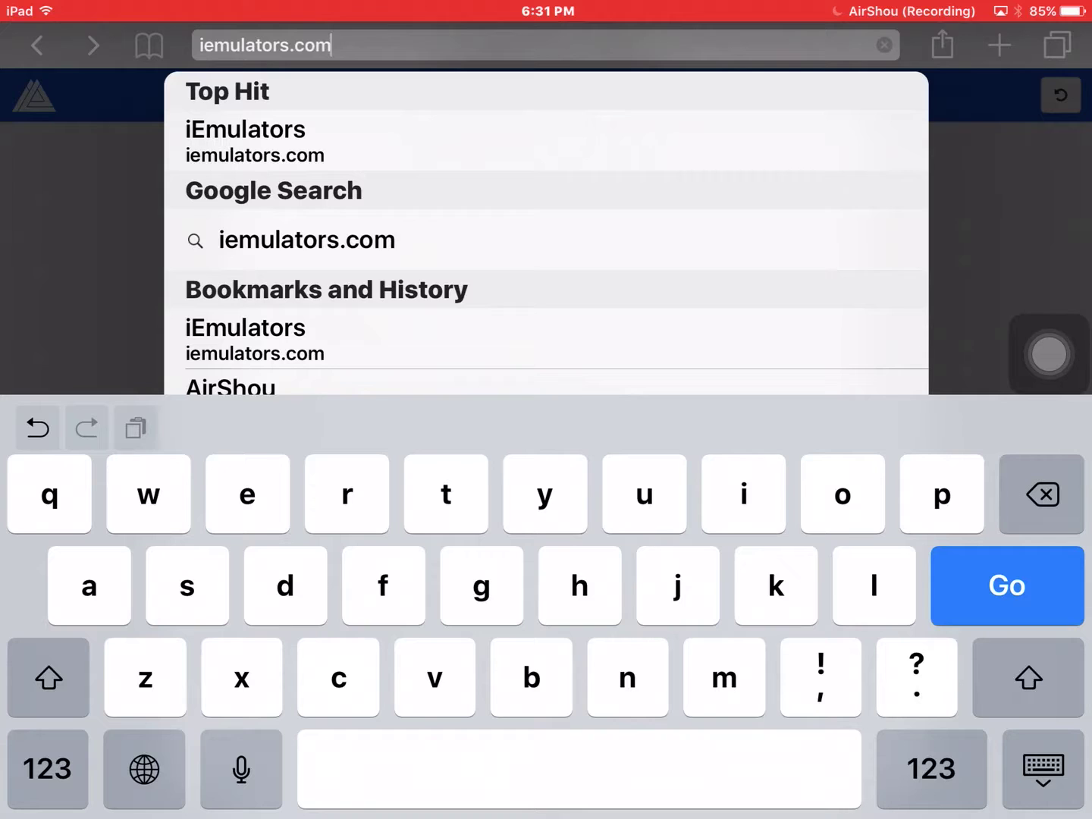
pyautogui.press('Return')
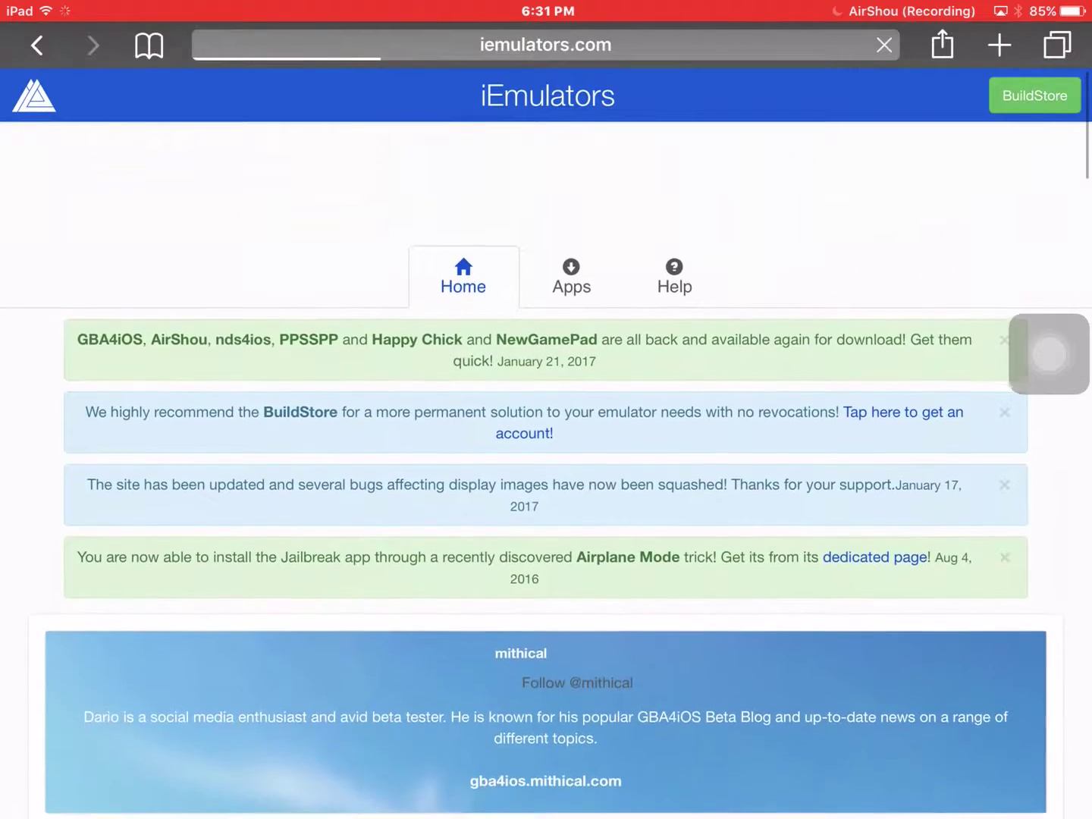
# Go to the site's Apps list and open the AirShou screen recorder details
pyautogui.click(570, 280)
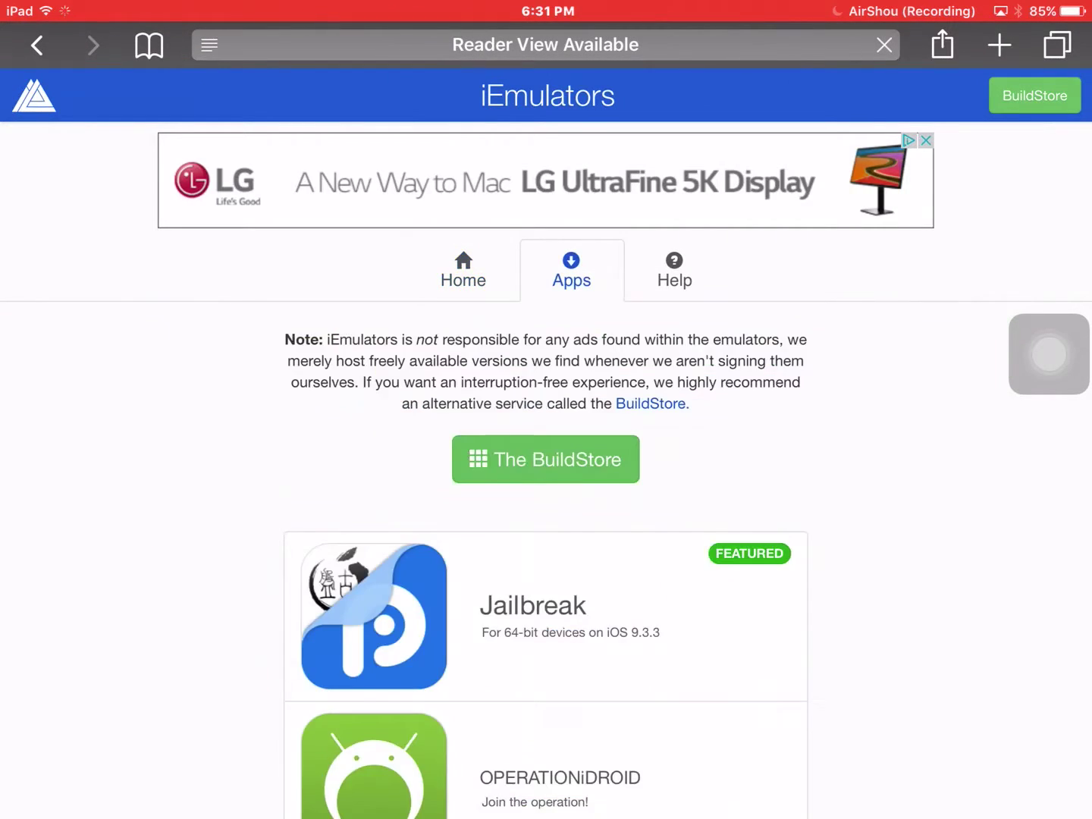
pyautogui.scroll(-10, 546, 469)
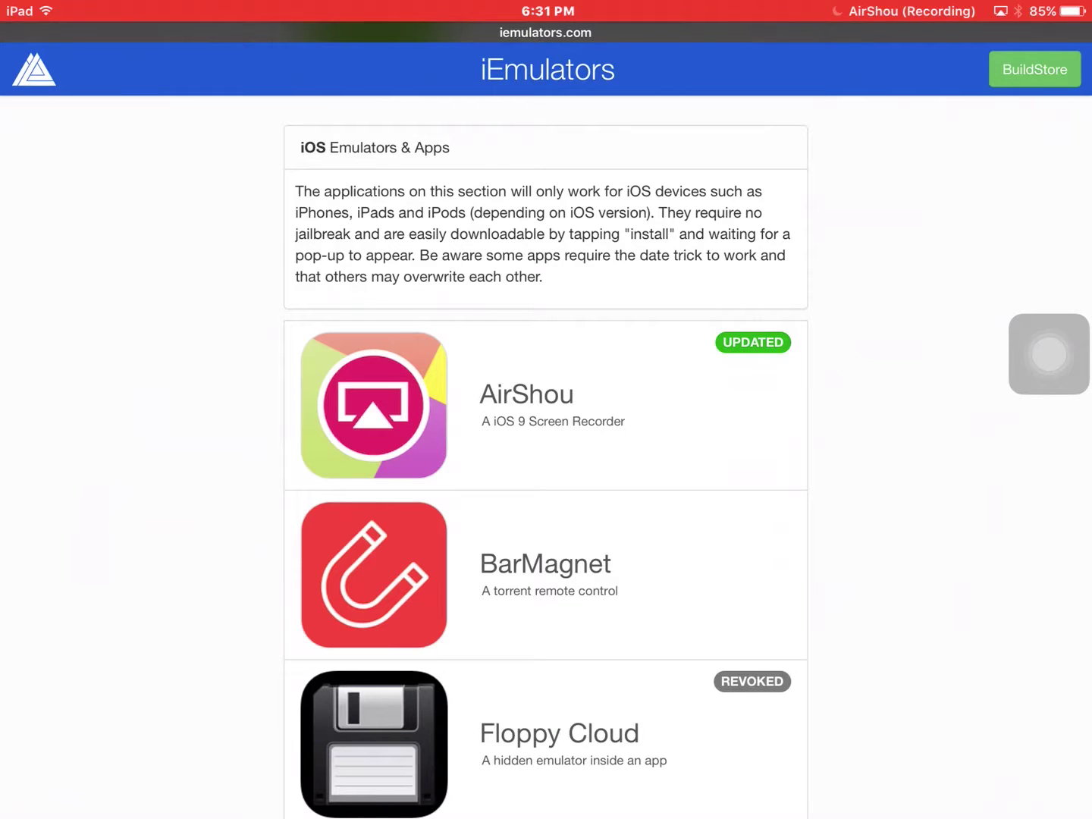
pyautogui.click(529, 405)
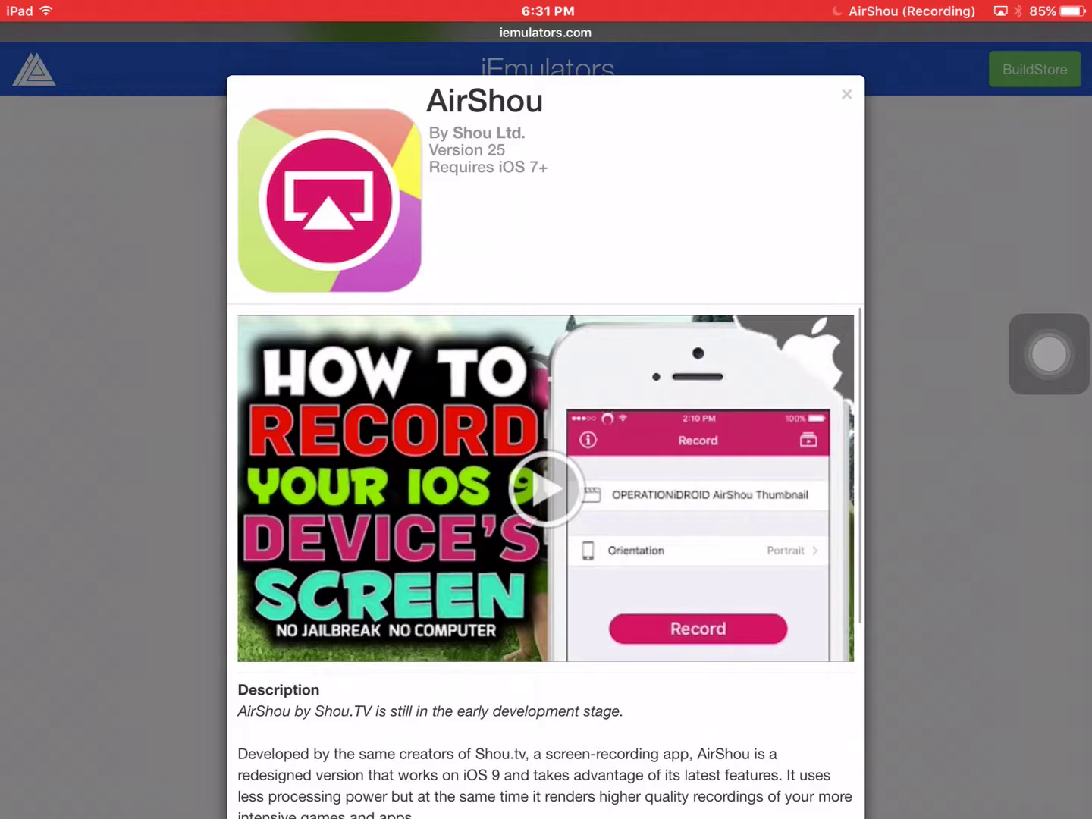
pyautogui.scroll(-10, 547, 554)
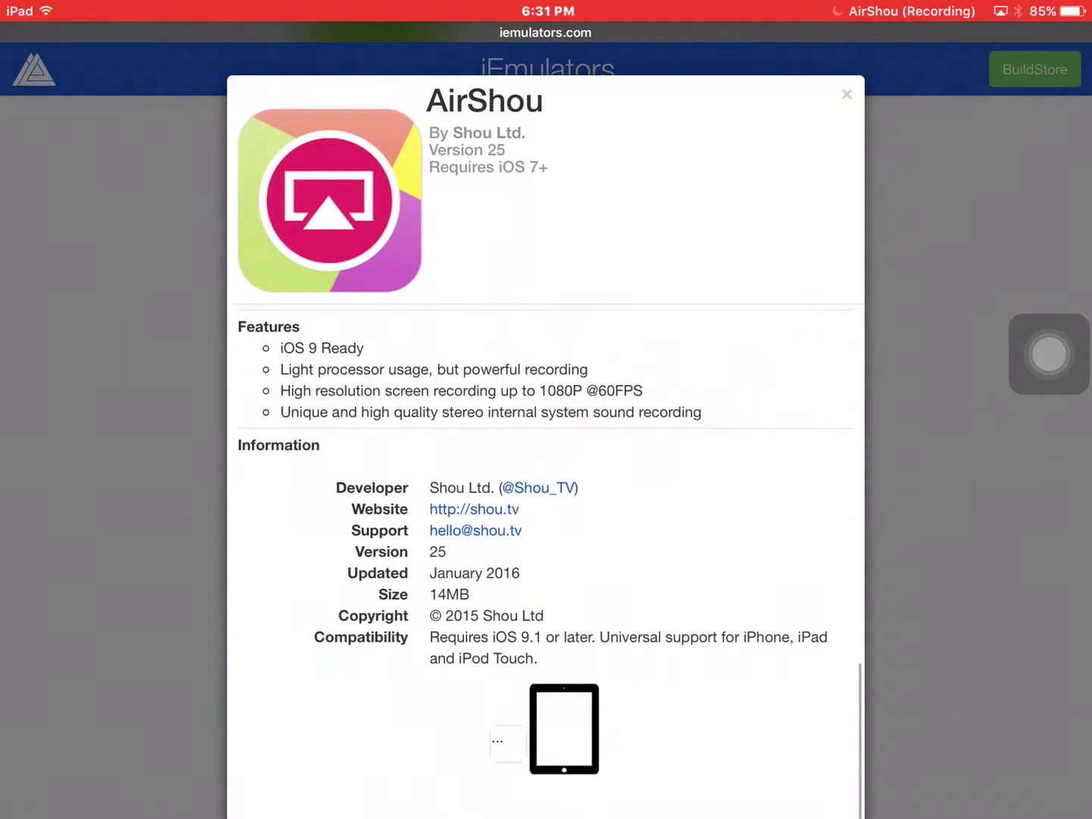
pyautogui.scroll(-2, 546, 554)
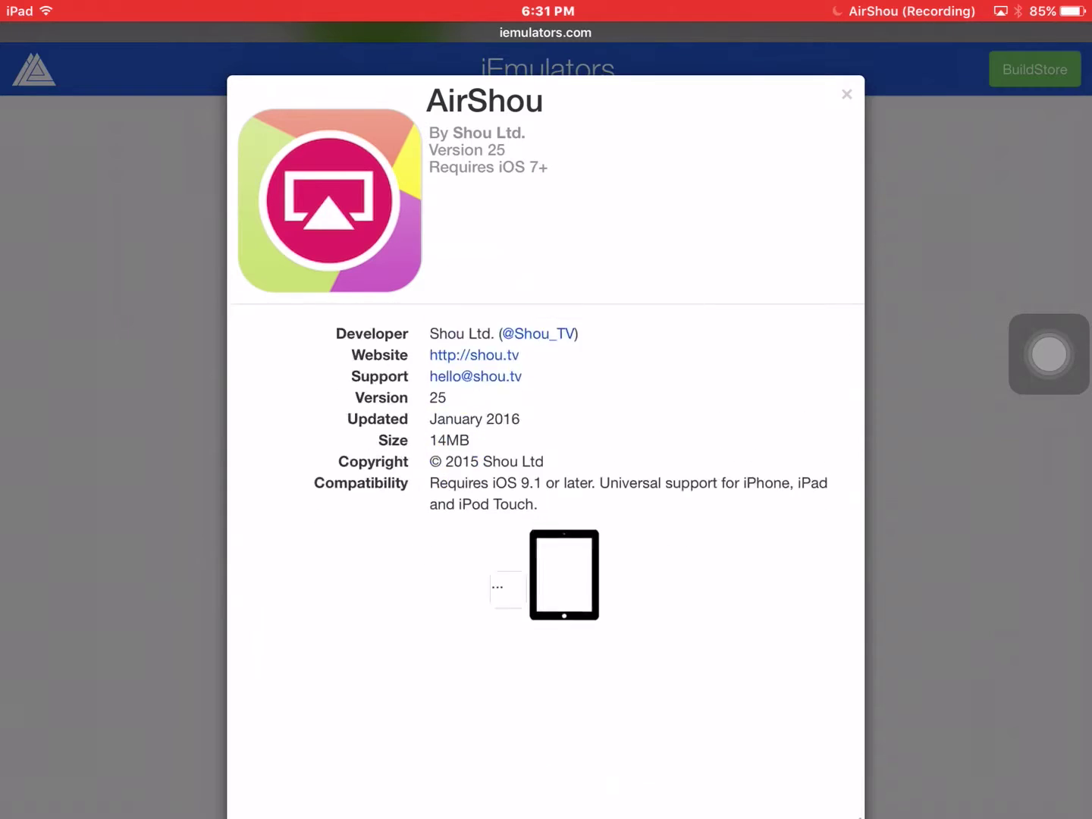
pyautogui.scroll(1, 547, 555)
pyautogui.scroll(-1, 546, 555)
pyautogui.scroll(-1, 546, 555)
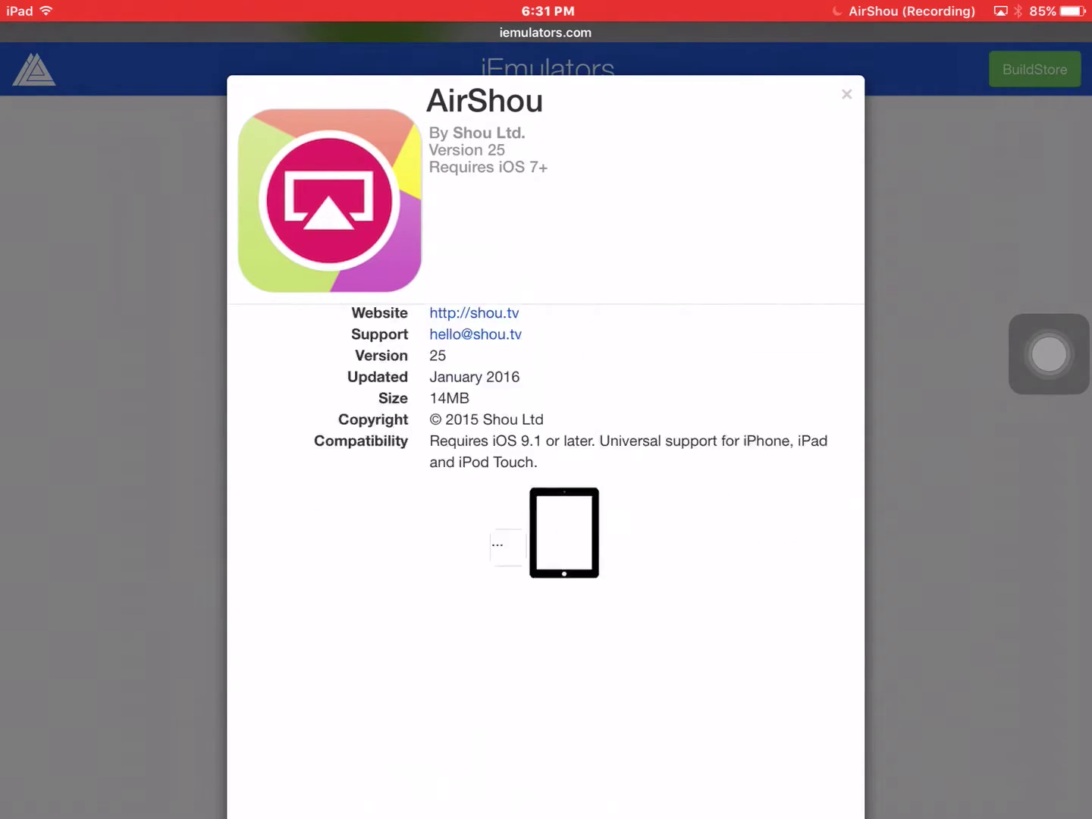
pyautogui.scroll(2, 545, 554)
pyautogui.scroll(-2, 546, 554)
pyautogui.scroll(-1, 546, 555)
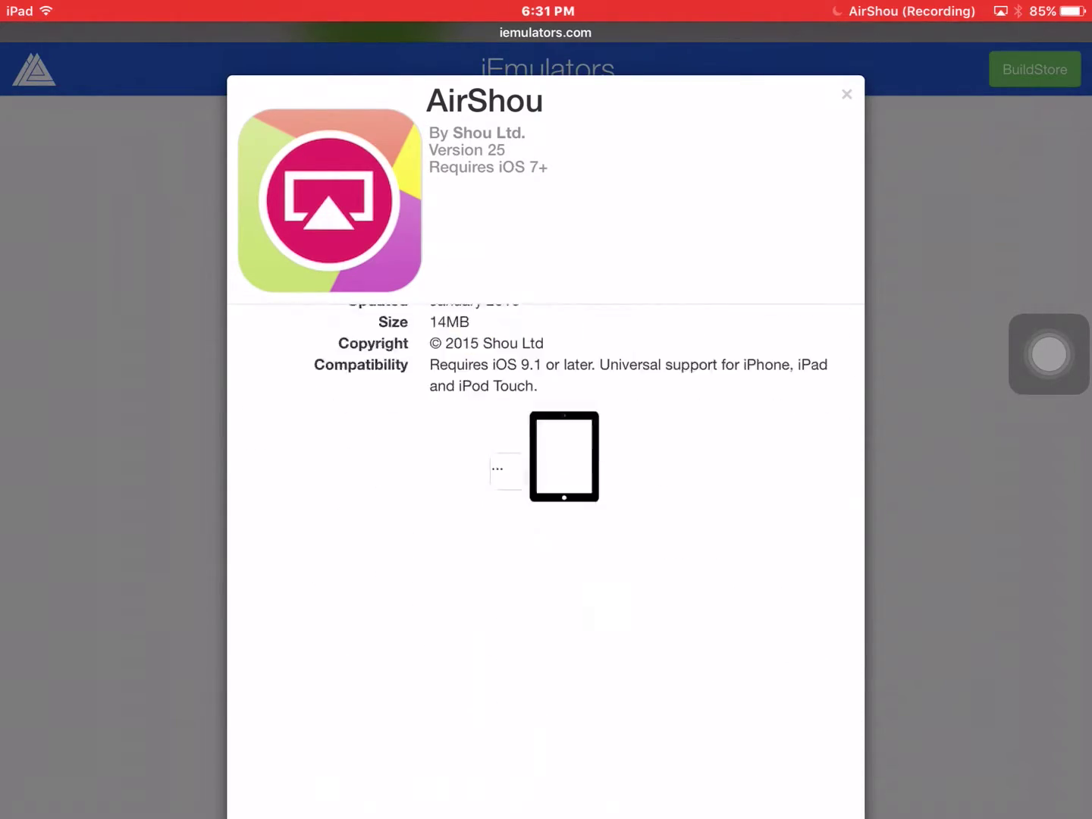
pyautogui.scroll(2, 546, 555)
pyautogui.scroll(3, 545, 555)
pyautogui.scroll(-1, 546, 554)
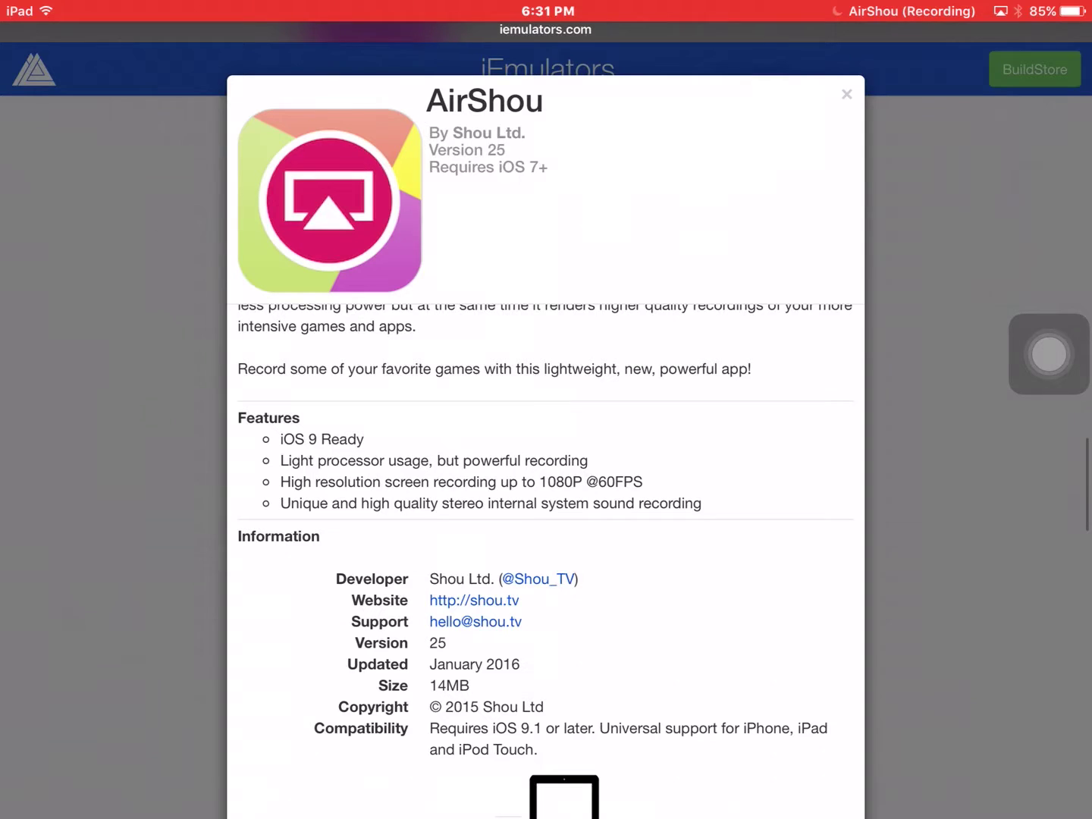
pyautogui.scroll(-1, 546, 555)
pyautogui.scroll(-5, 546, 512)
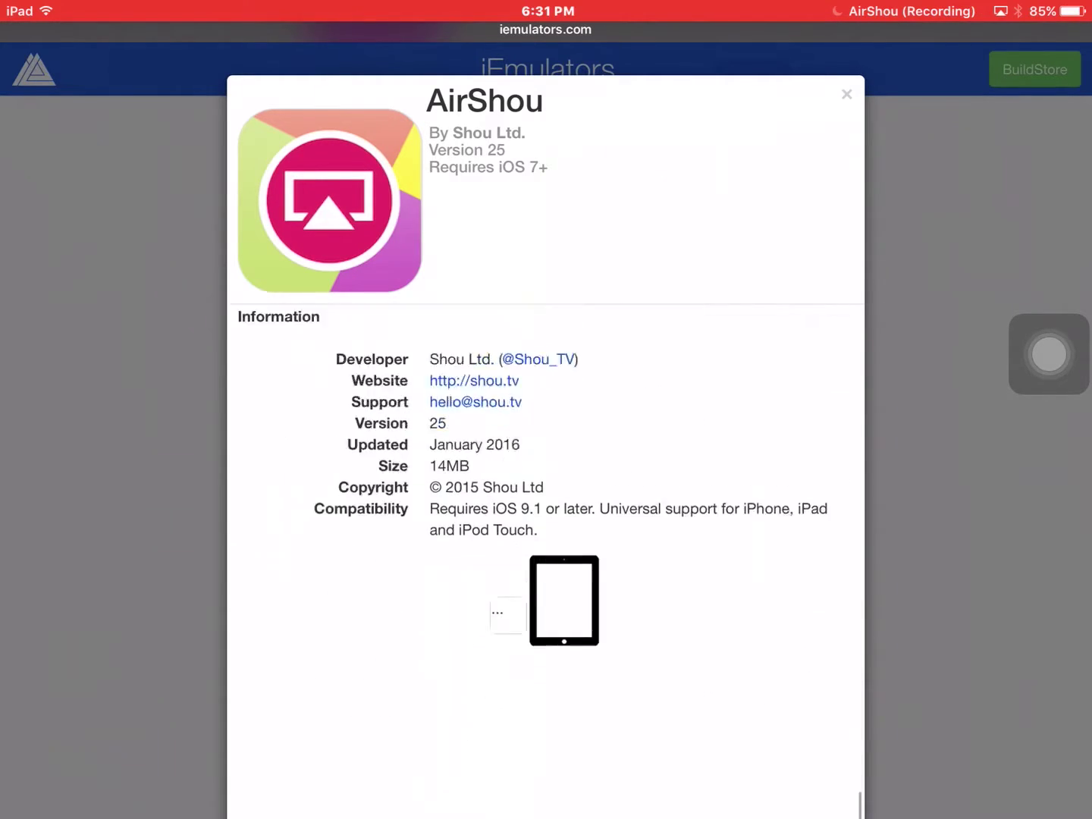
pyautogui.scroll(5, 547, 512)
pyautogui.scroll(-3, 546, 513)
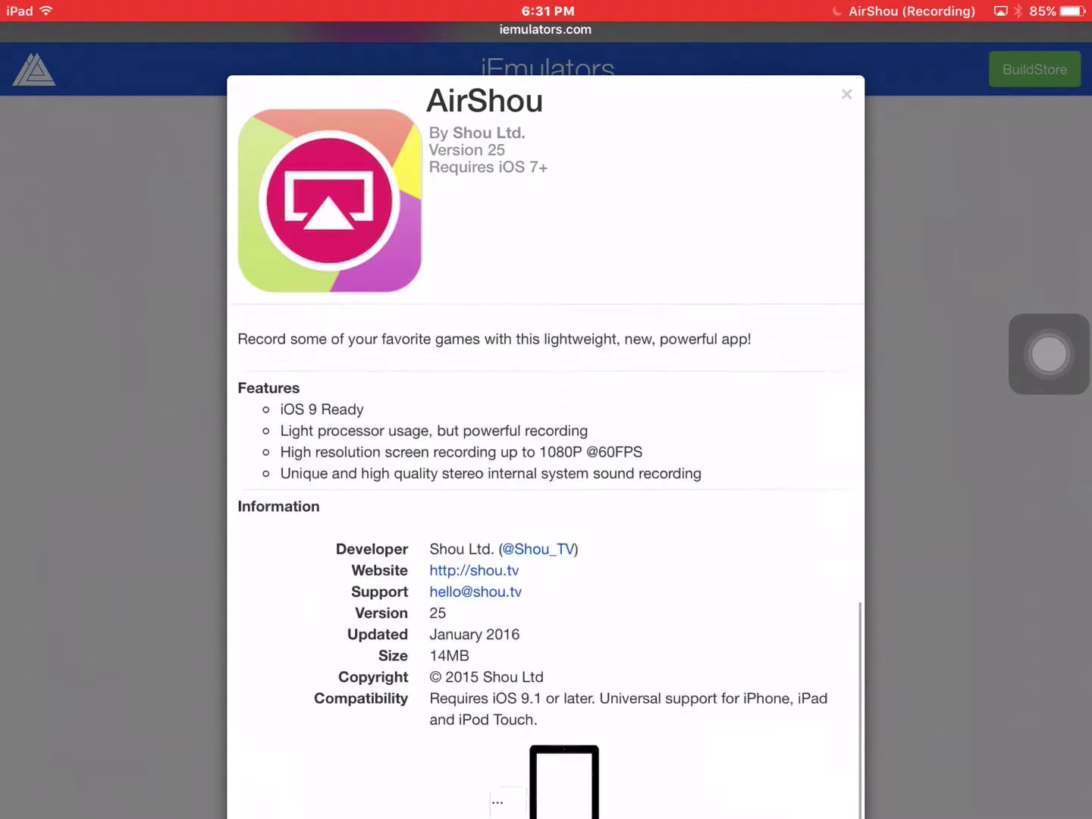
pyautogui.scroll(-3, 546, 512)
pyautogui.scroll(1, 546, 555)
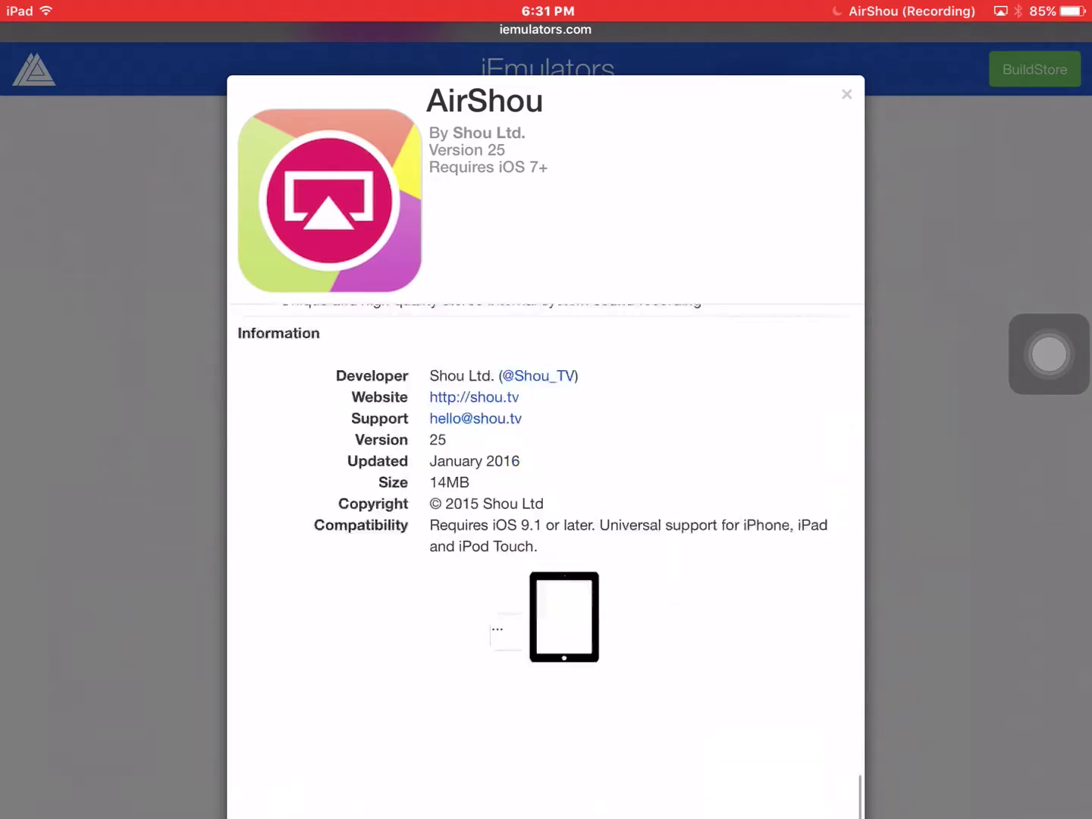
pyautogui.scroll(-1, 546, 555)
pyautogui.scroll(3, 546, 555)
pyautogui.scroll(5, 546, 511)
pyautogui.moveTo(546, 814)
pyautogui.mouseDown()
pyautogui.moveTo(546, 512)
pyautogui.moveTo(546, 814)
pyautogui.mouseUp()
pyautogui.scroll(-4, 546, 513)
pyautogui.scroll(-3, 545, 512)
pyautogui.scroll(2, 546, 512)
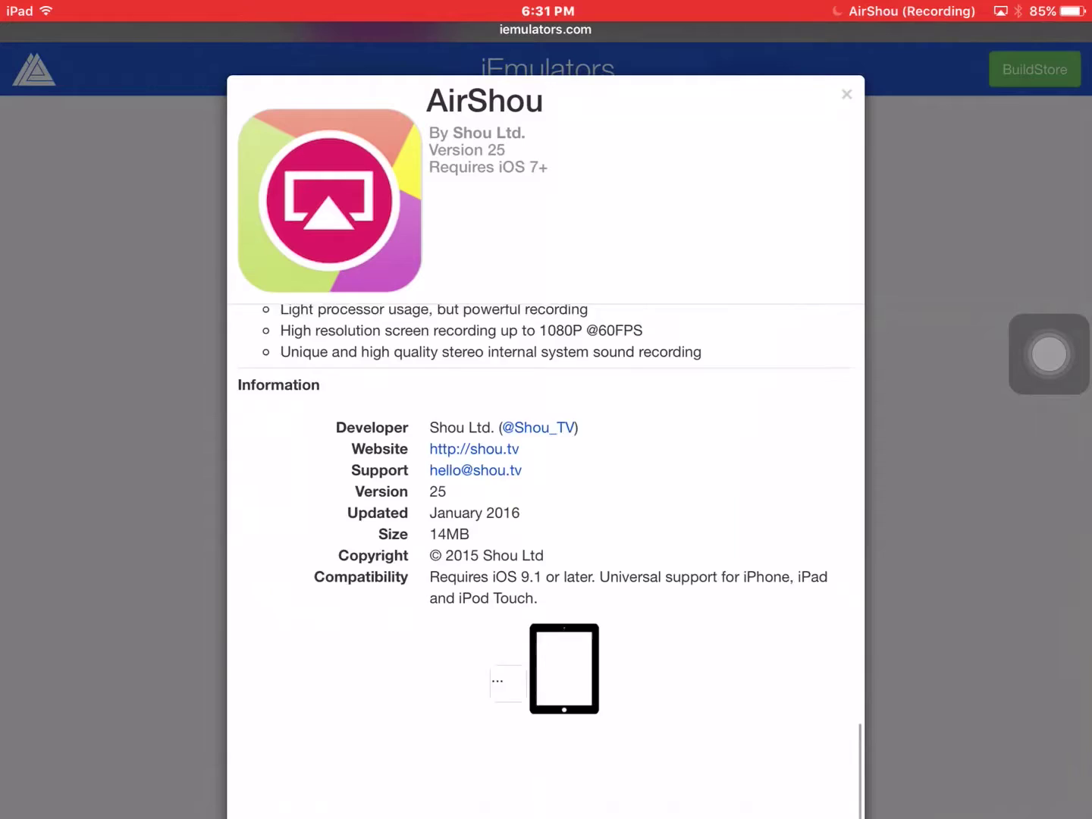
pyautogui.scroll(3, 546, 511)
pyautogui.scroll(5, 546, 512)
pyautogui.scroll(-5, 546, 554)
pyautogui.scroll(2, 546, 554)
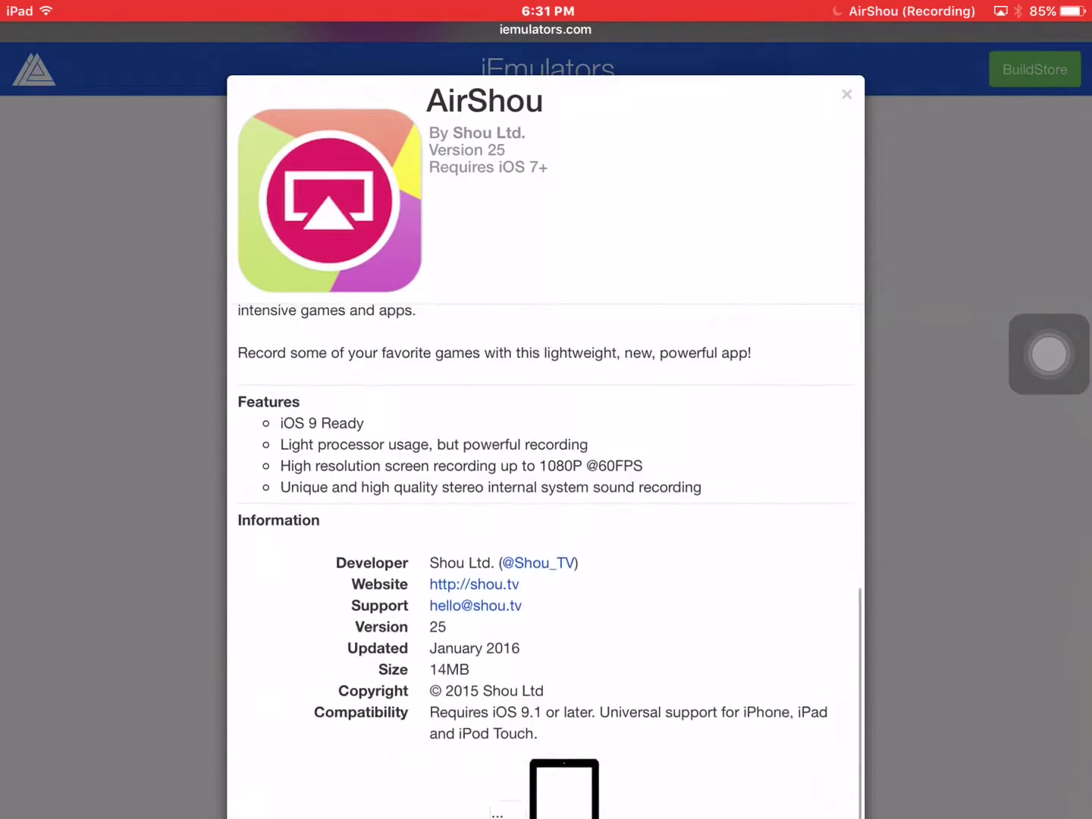
pyautogui.scroll(-2, 546, 555)
pyautogui.scroll(1, 546, 512)
pyautogui.scroll(2, 546, 512)
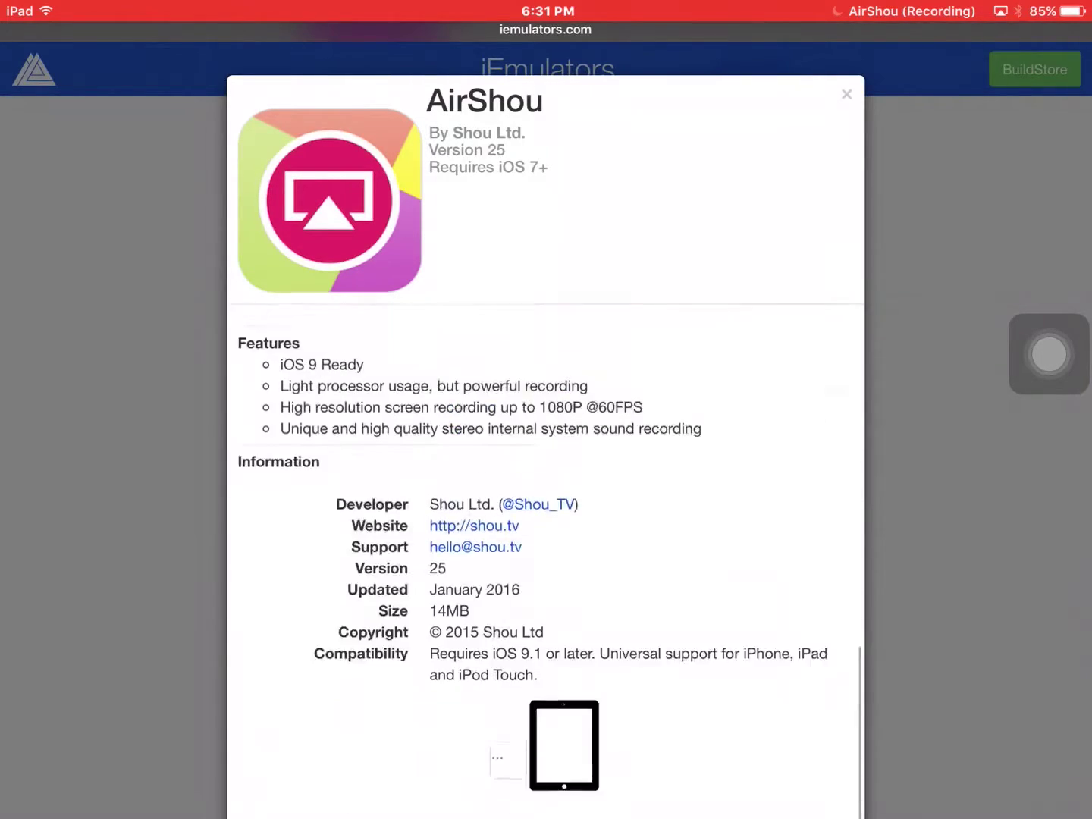
pyautogui.scroll(-3, 546, 511)
pyautogui.scroll(1, 546, 512)
pyautogui.scroll(2, 546, 513)
pyautogui.scroll(2, 546, 512)
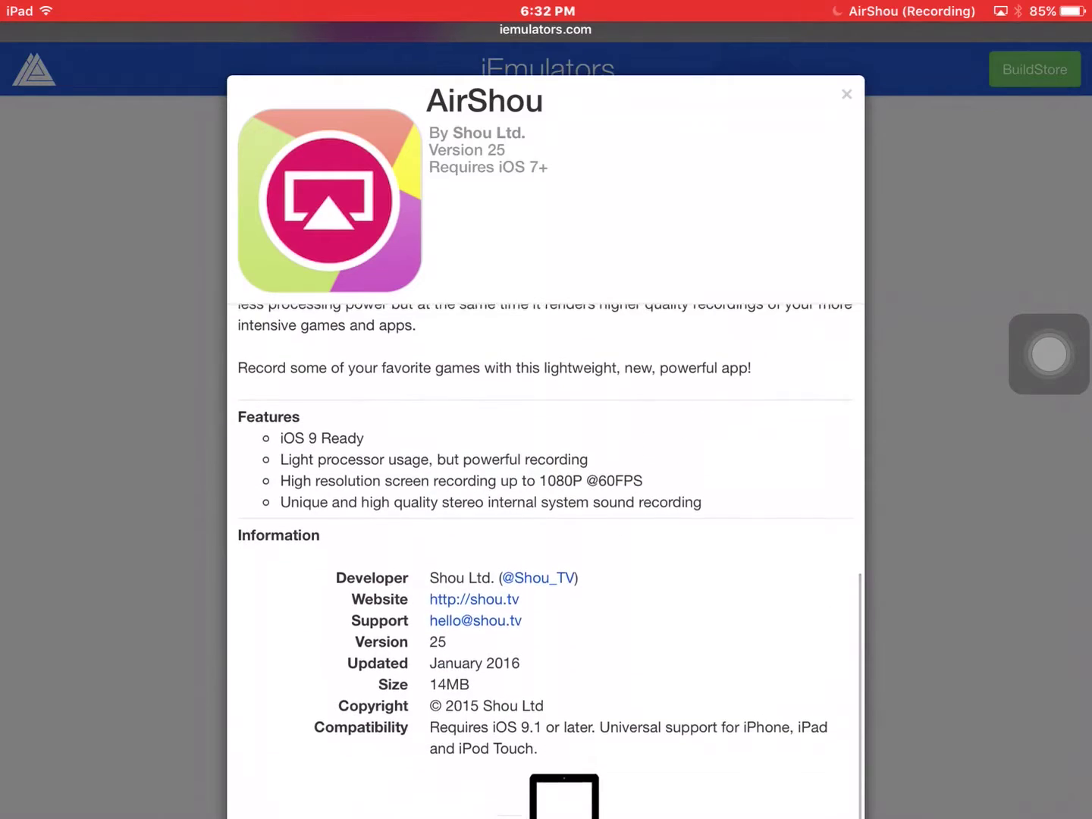
# Reopen the AirShou details and go to its Download Page
pyautogui.click(846, 94)
pyautogui.scroll(5, 546, 427)
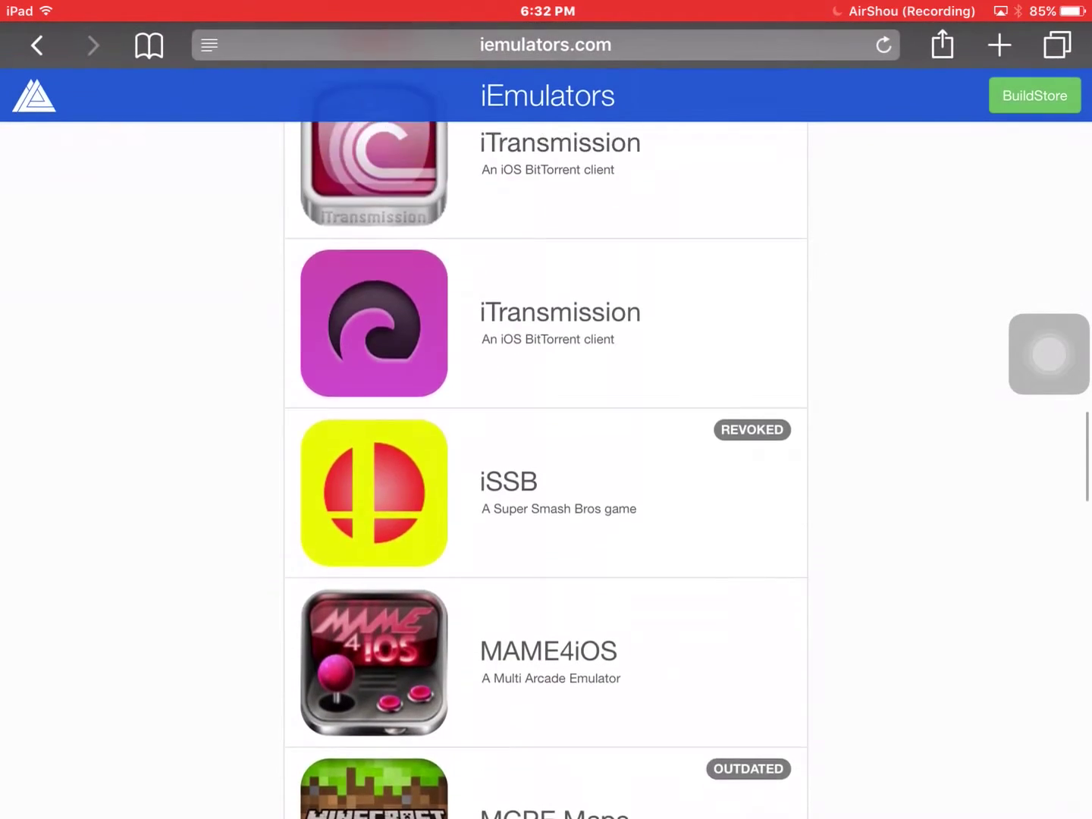
pyautogui.scroll(5, 546, 426)
pyautogui.scroll(5, 546, 427)
pyautogui.scroll(5, 547, 426)
pyautogui.scroll(10, 546, 426)
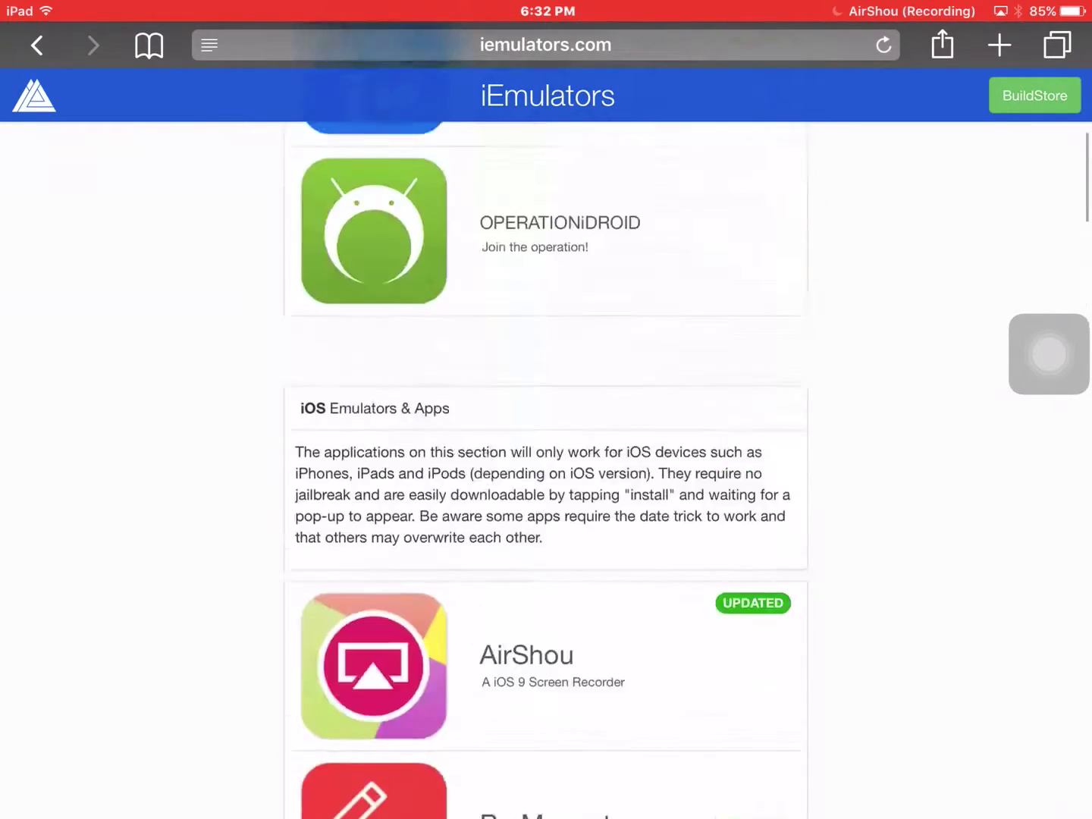
pyautogui.click(487, 631)
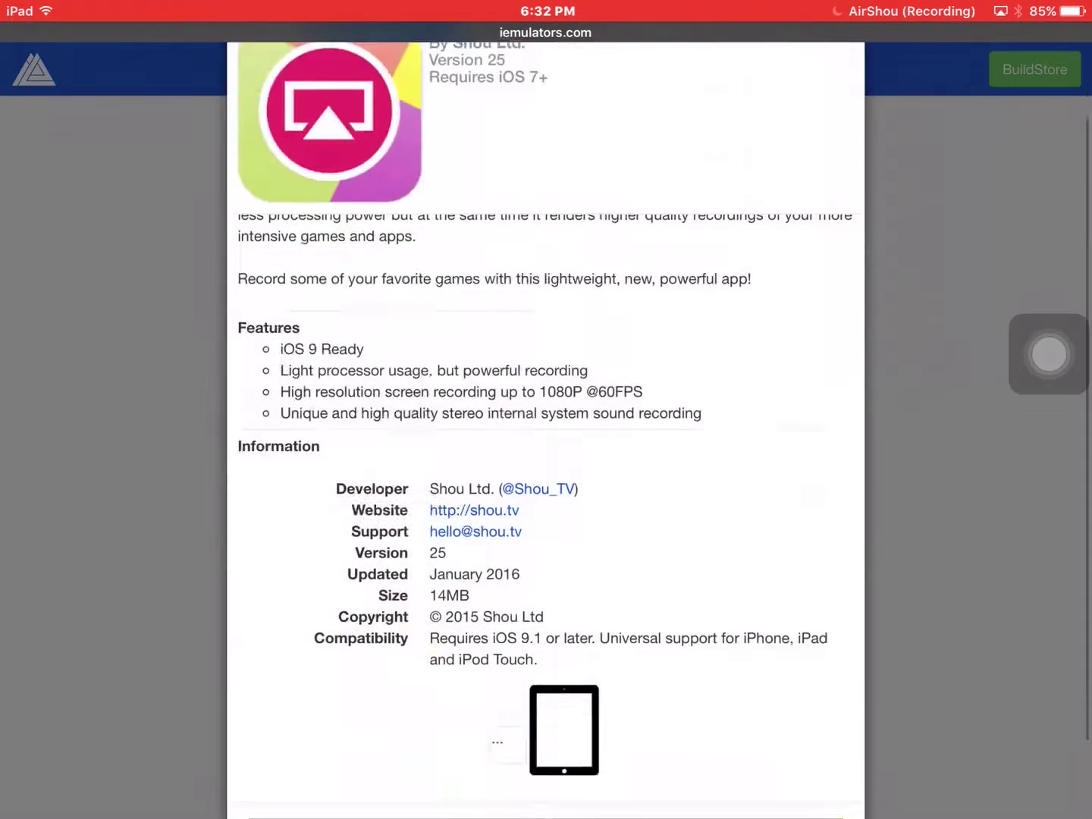
pyautogui.scroll(-2, 547, 427)
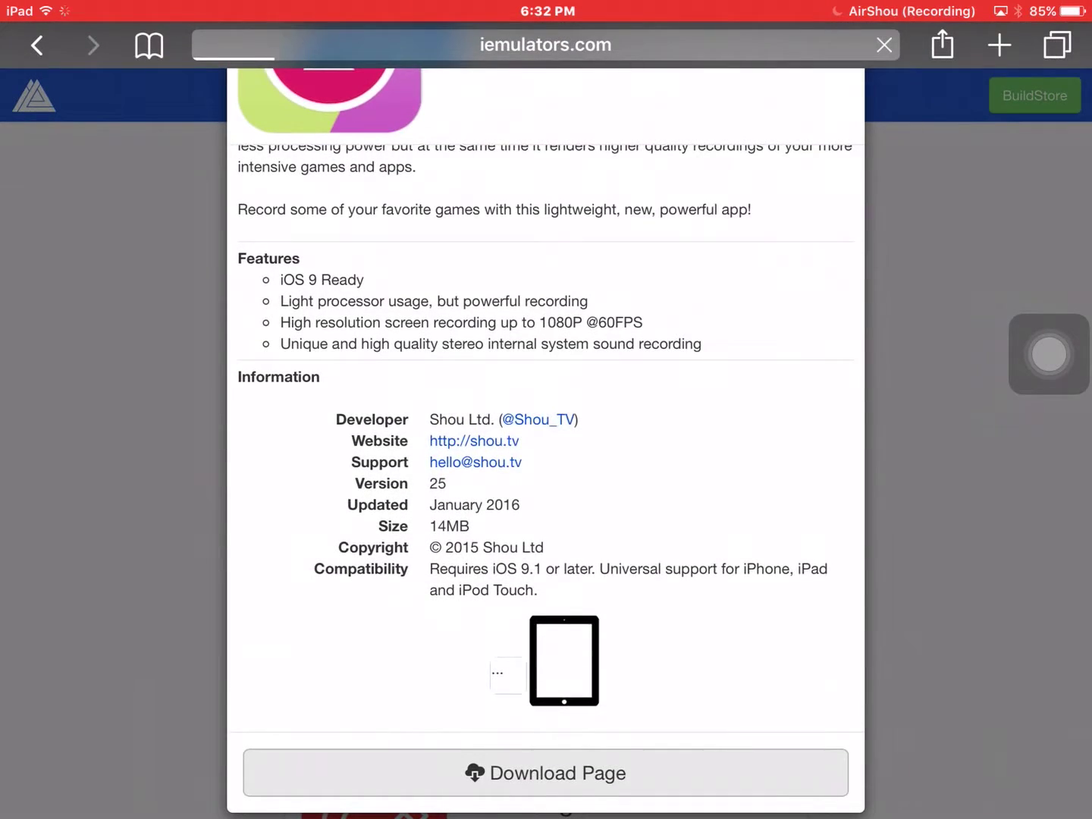
pyautogui.click(546, 772)
pyautogui.scroll(-5, 546, 426)
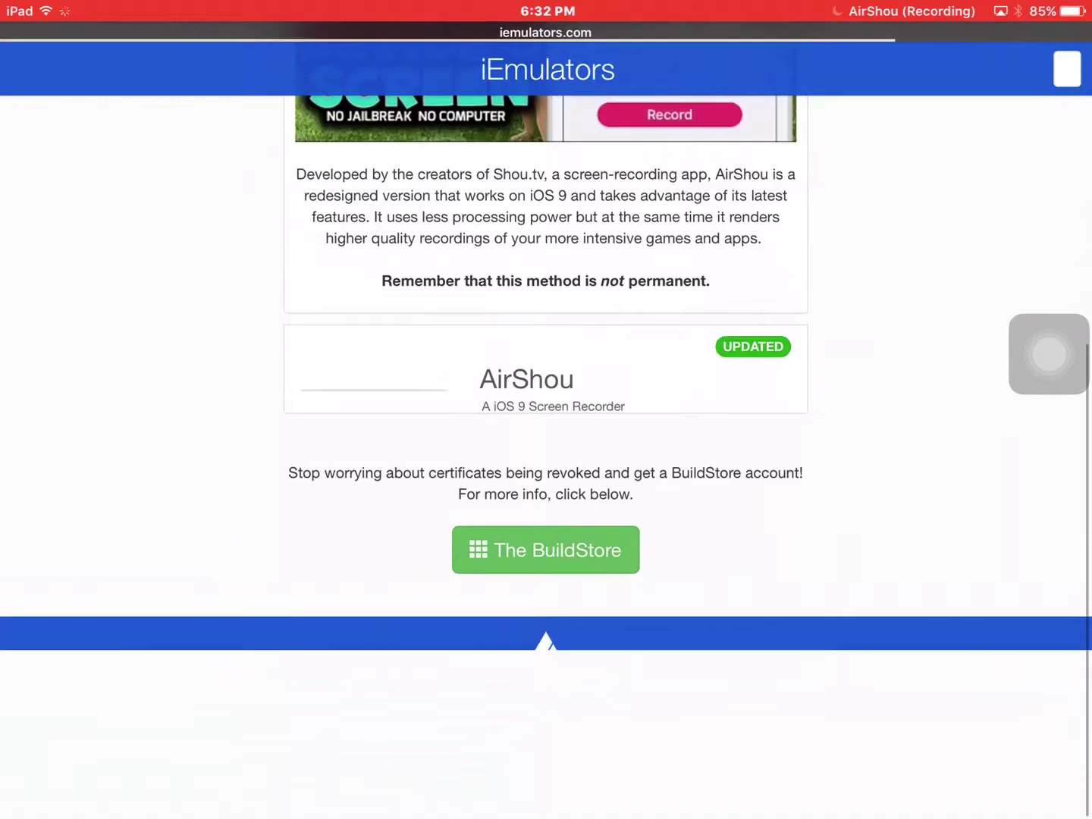
pyautogui.scroll(-10, 546, 427)
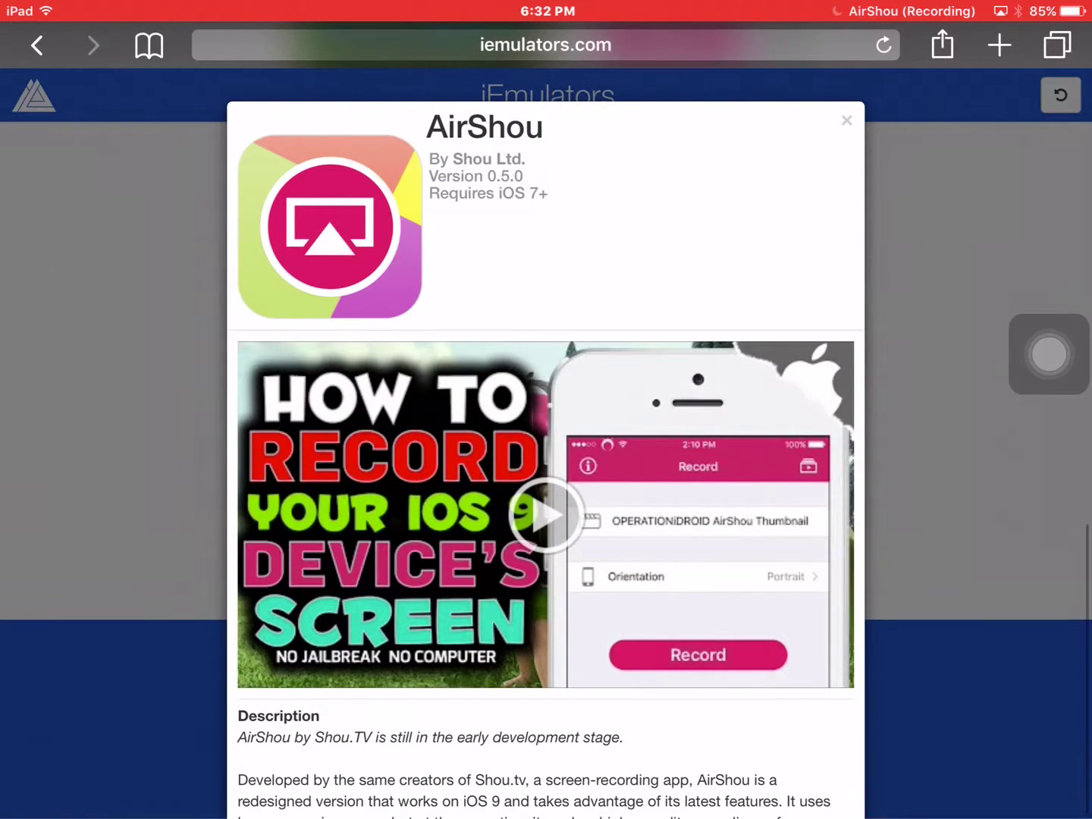
pyautogui.scroll(-3, 546, 563)
pyautogui.scroll(-5, 546, 571)
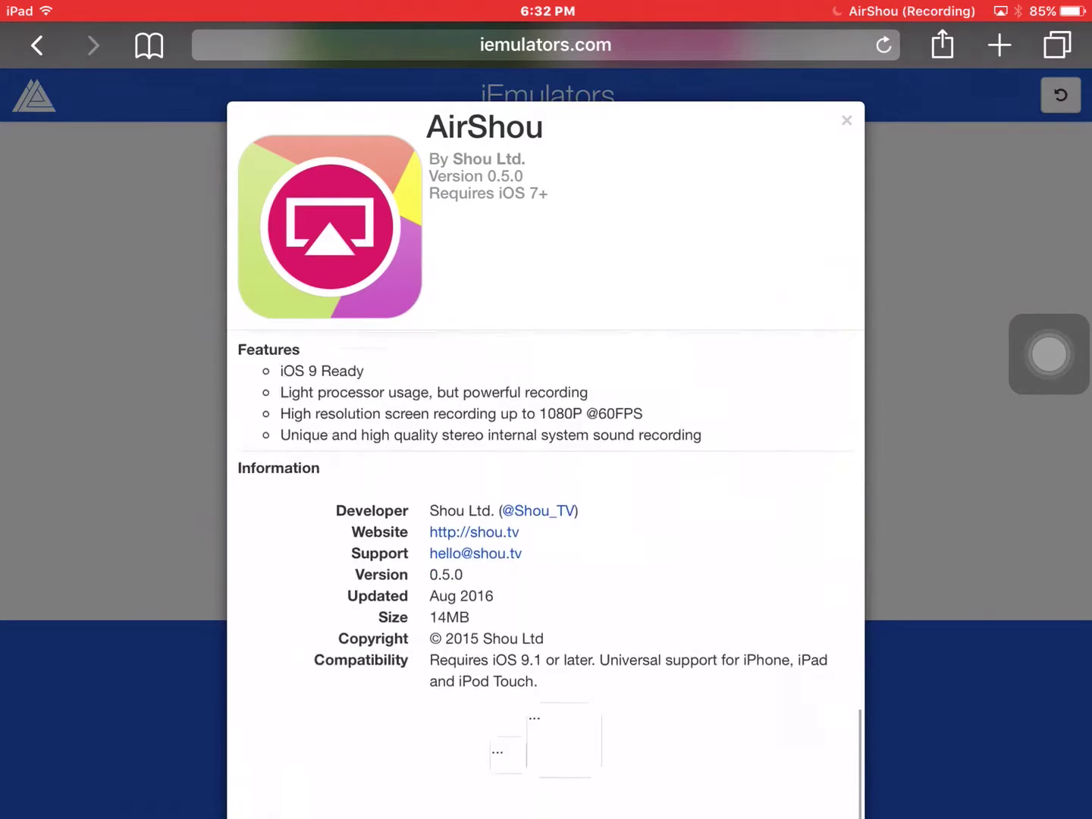
pyautogui.scroll(-3, 546, 572)
pyautogui.scroll(3, 546, 563)
pyautogui.scroll(-1, 546, 562)
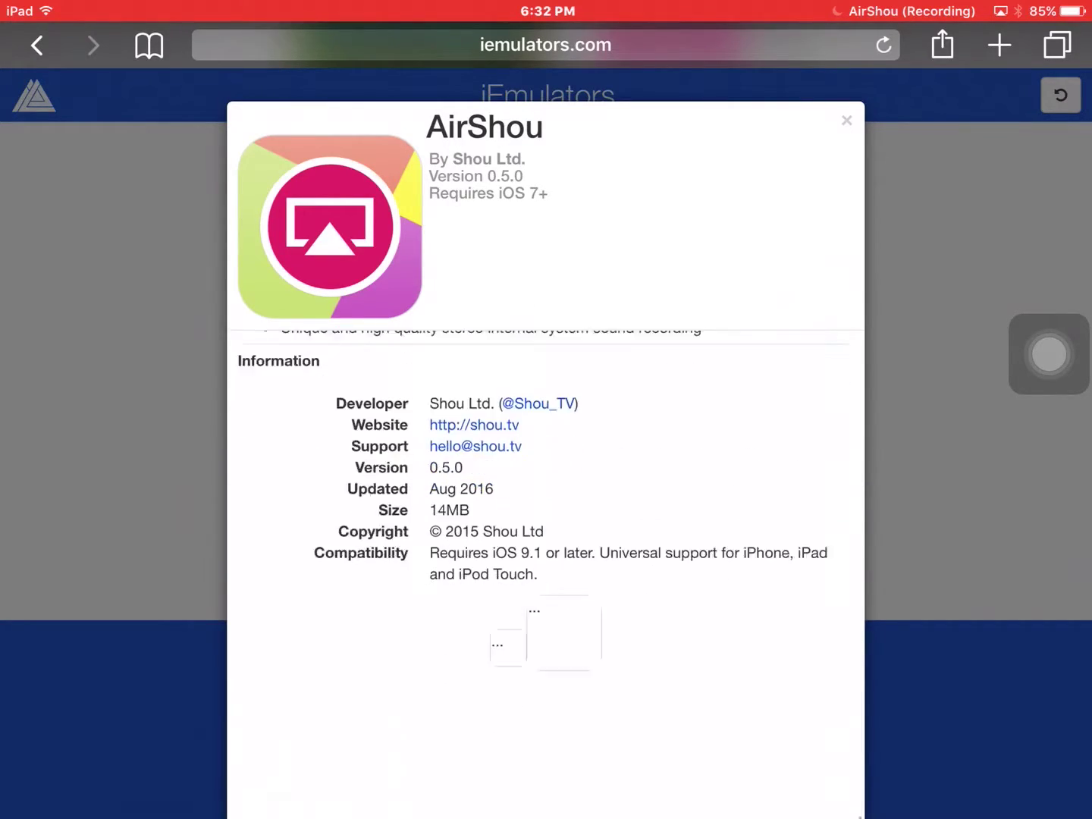
pyautogui.scroll(3, 546, 564)
pyautogui.scroll(-2, 546, 564)
pyautogui.scroll(-2, 546, 572)
pyautogui.scroll(2, 546, 571)
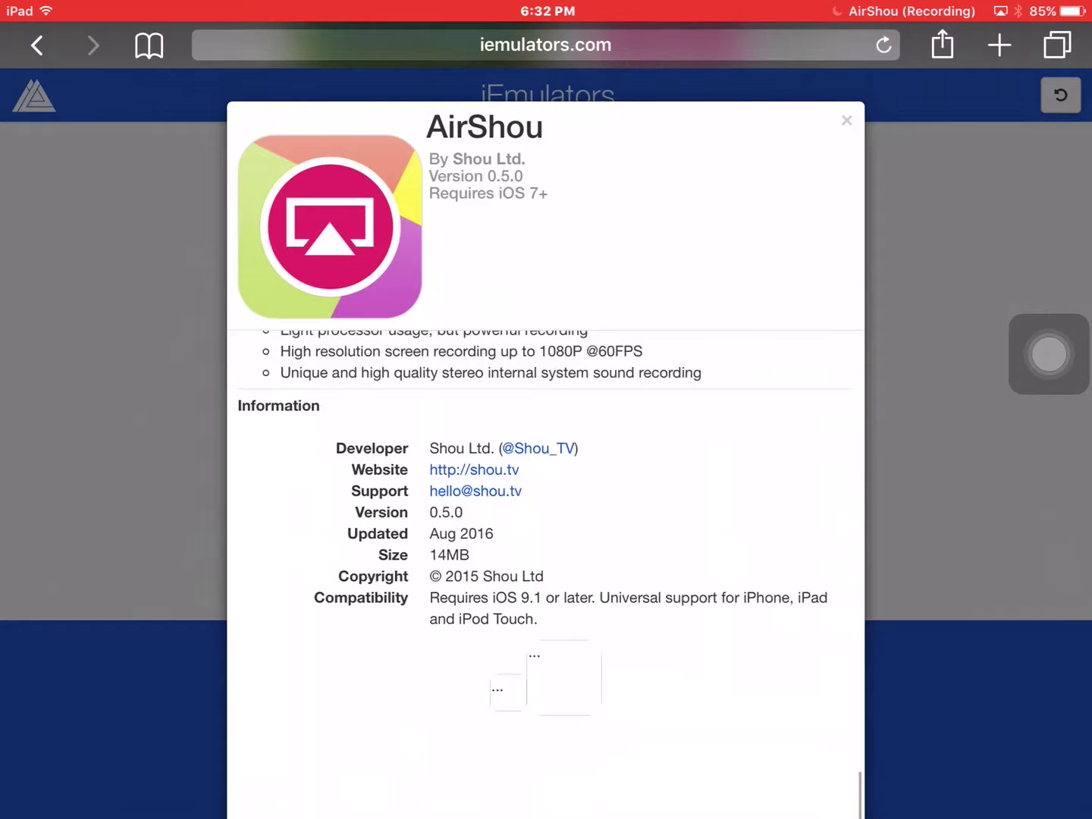
pyautogui.scroll(3, 546, 572)
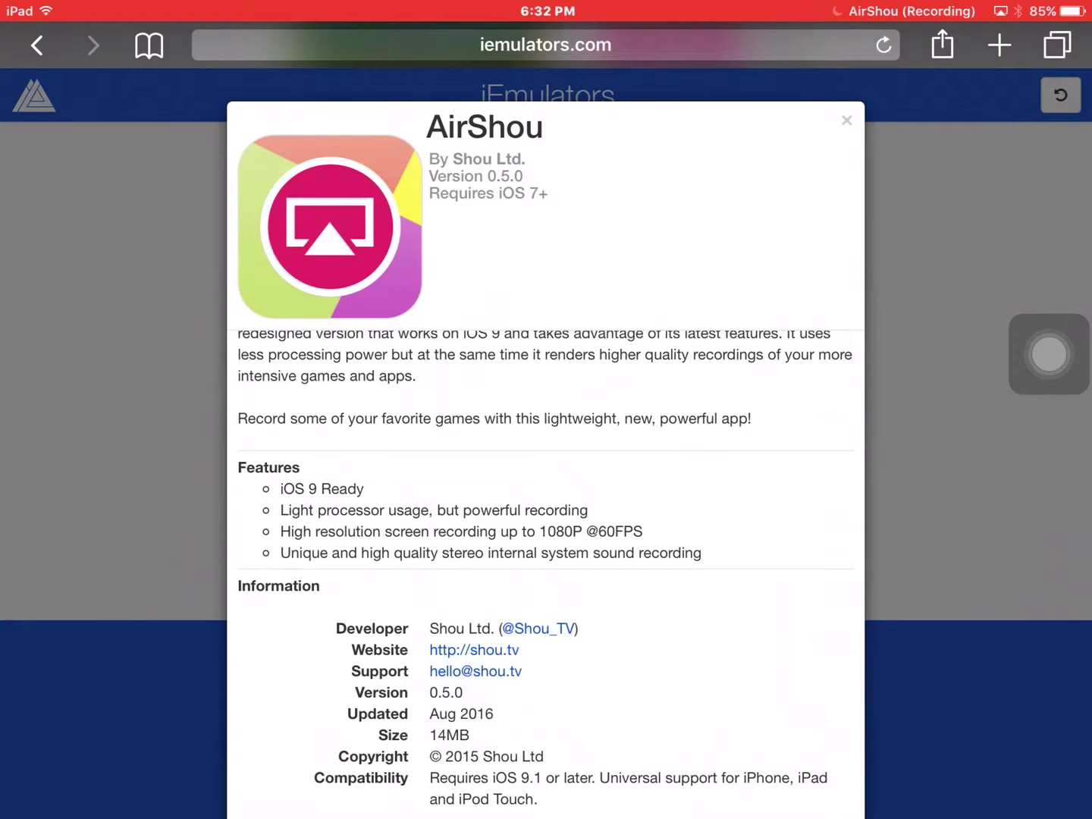
pyautogui.scroll(-5, 546, 572)
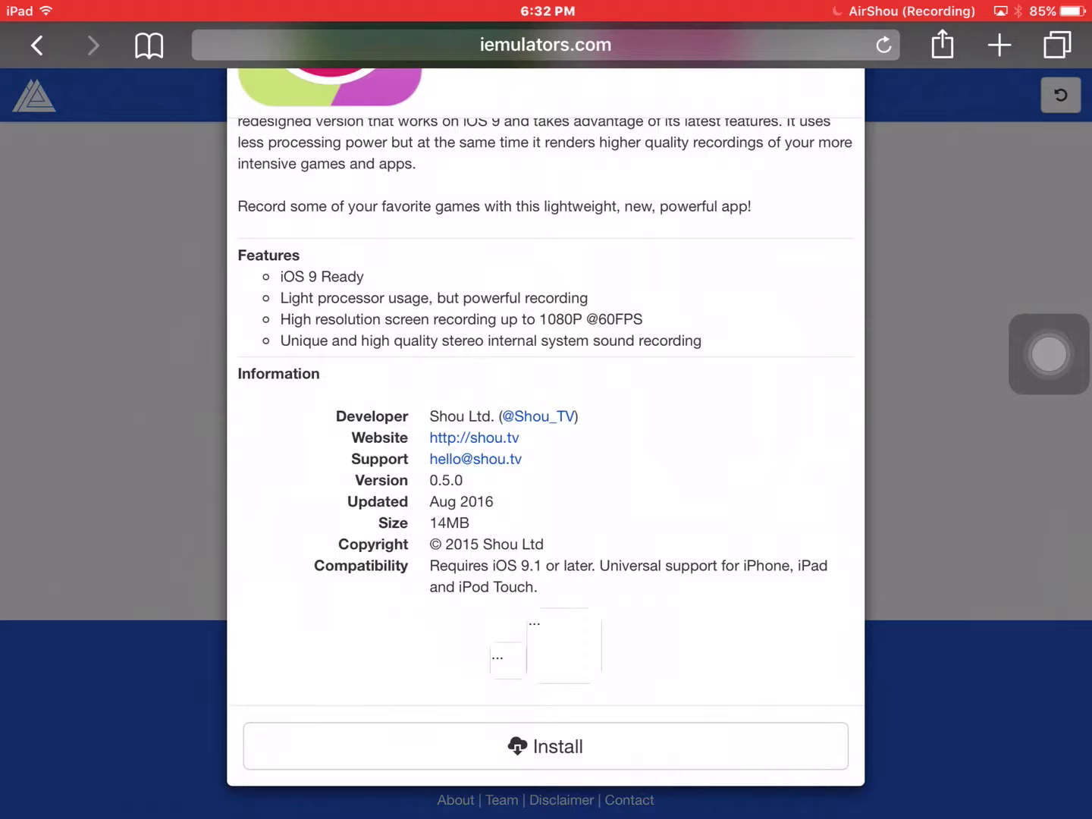
# Install AirShou and approve the iOS install prompt
pyautogui.click(545, 747)
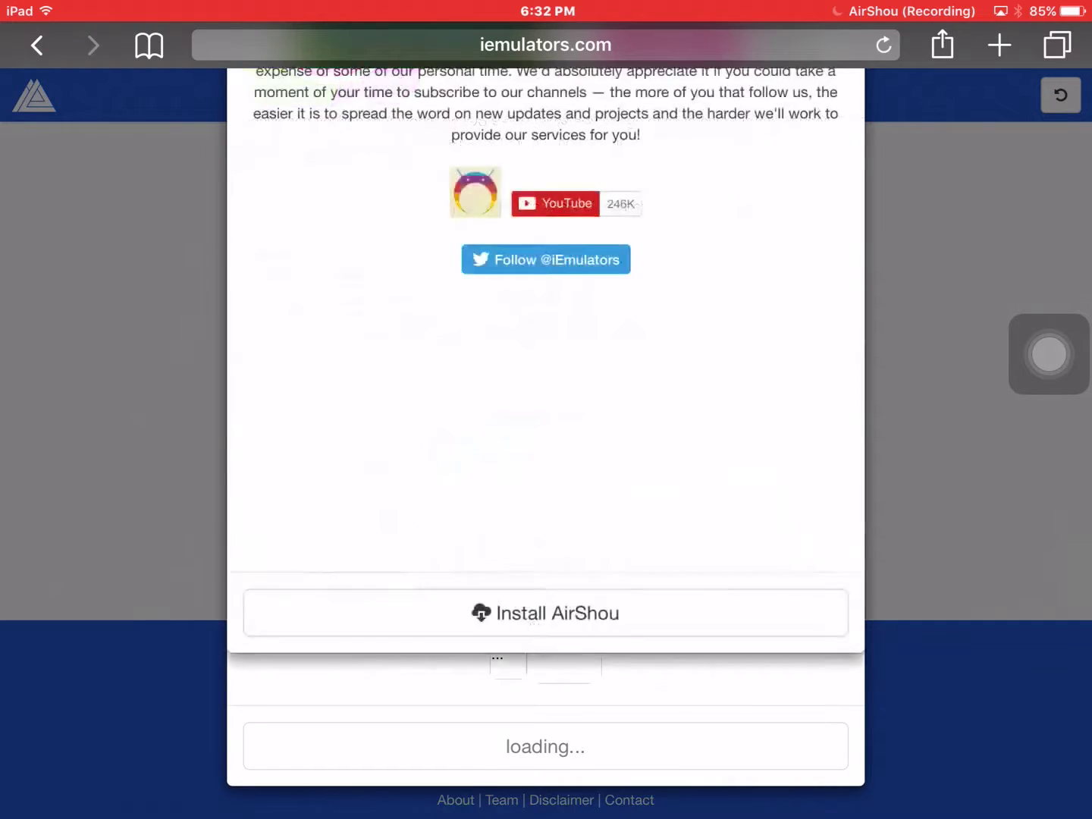
pyautogui.scroll(-2, 546, 426)
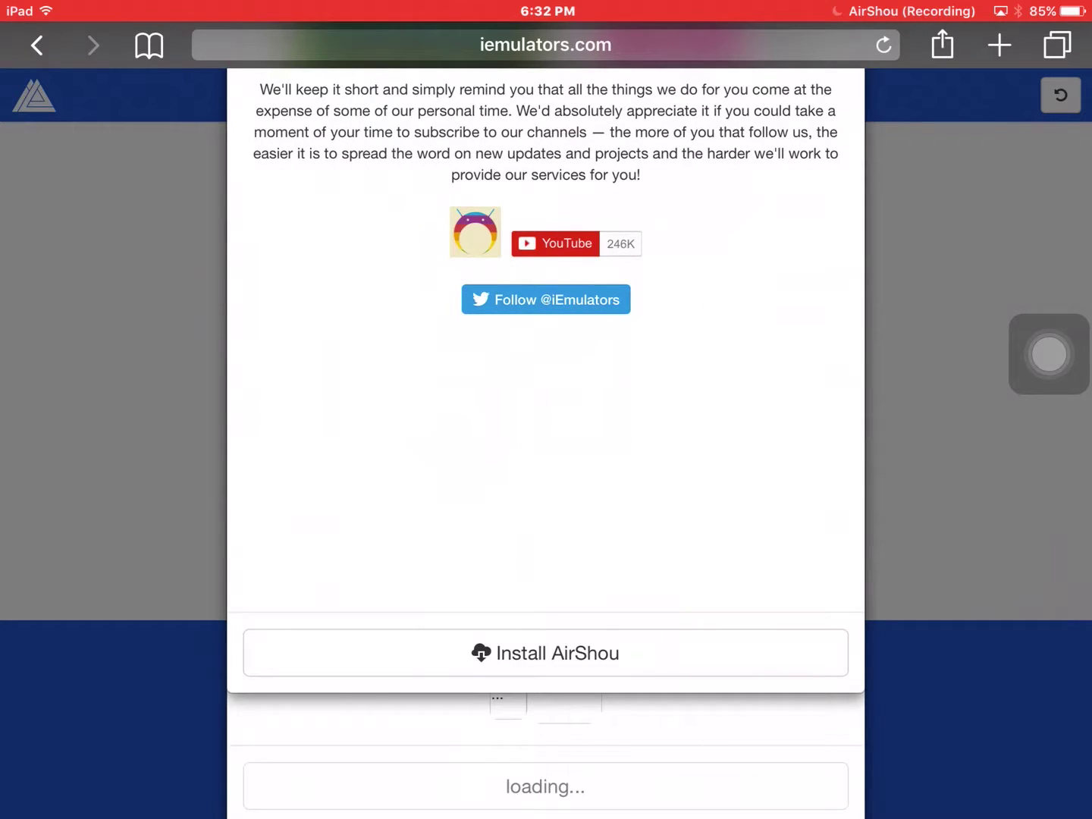
pyautogui.click(546, 653)
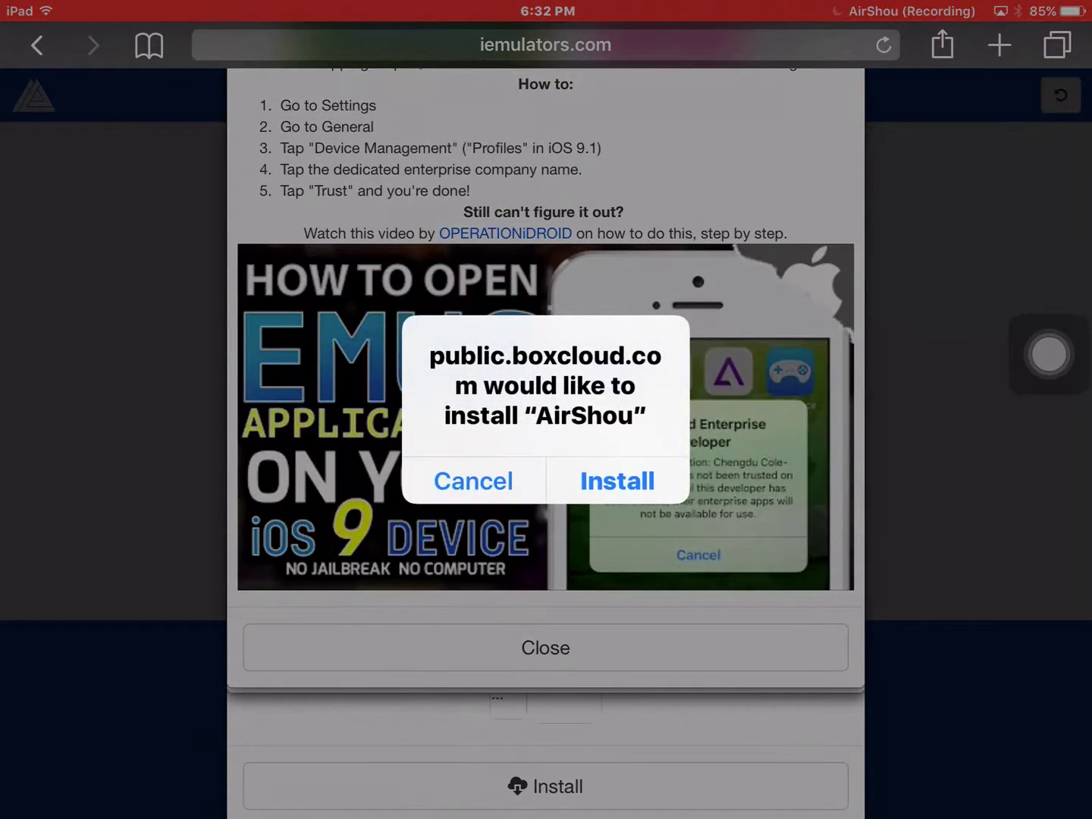
pyautogui.click(474, 480)
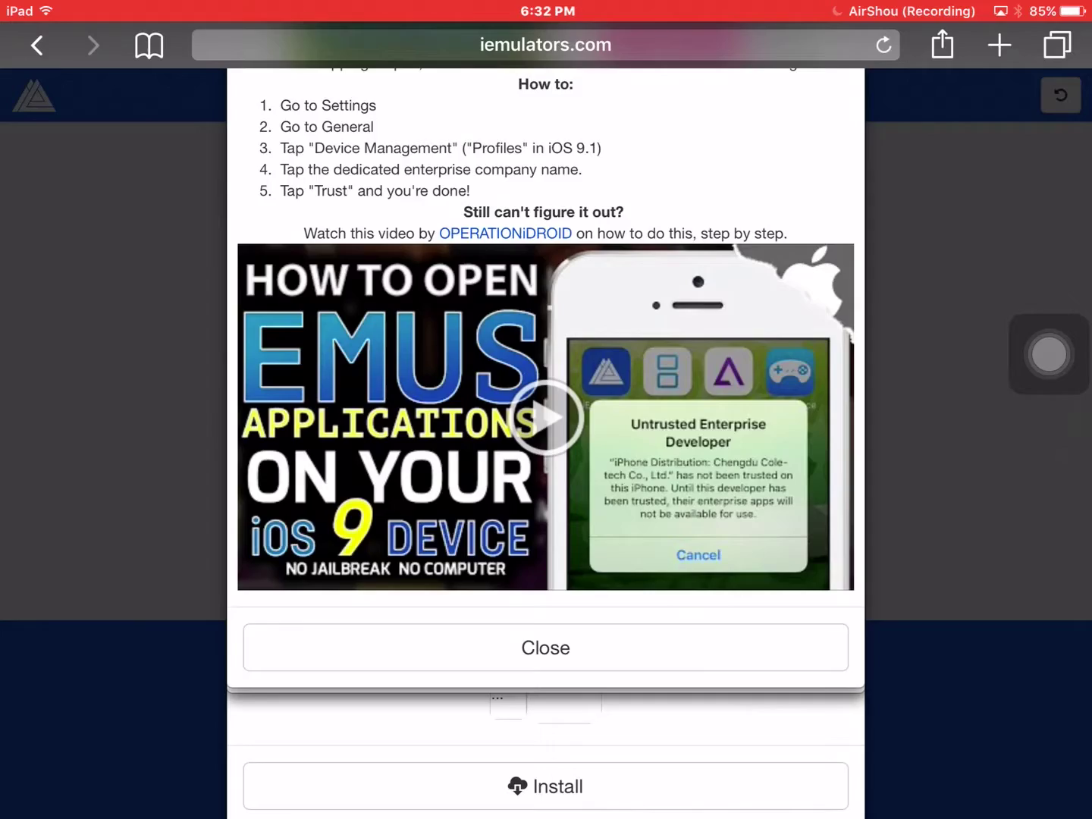
# In Settings > Profiles & Device Management, open the West Air Co.,Ltd. developer page, then return Home
pyautogui.press('super')
pyautogui.moveTo(547, 342); pyautogui.dragTo(546, 555)
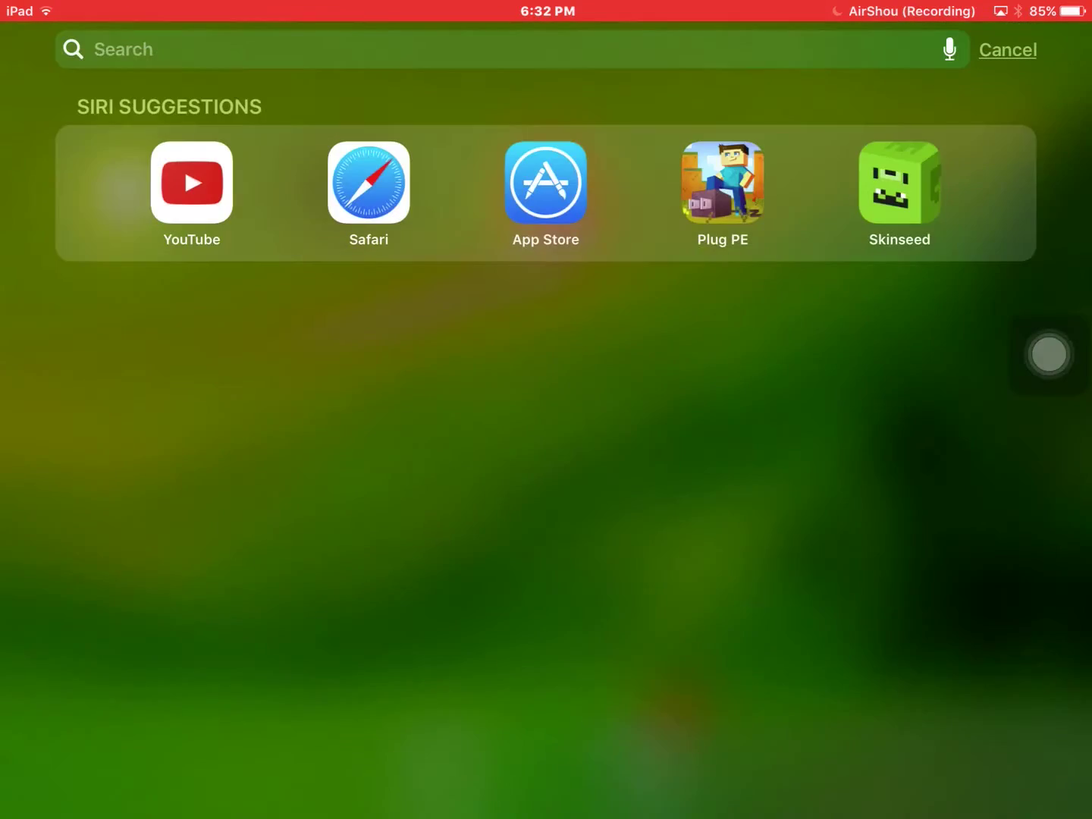
pyautogui.write('se')
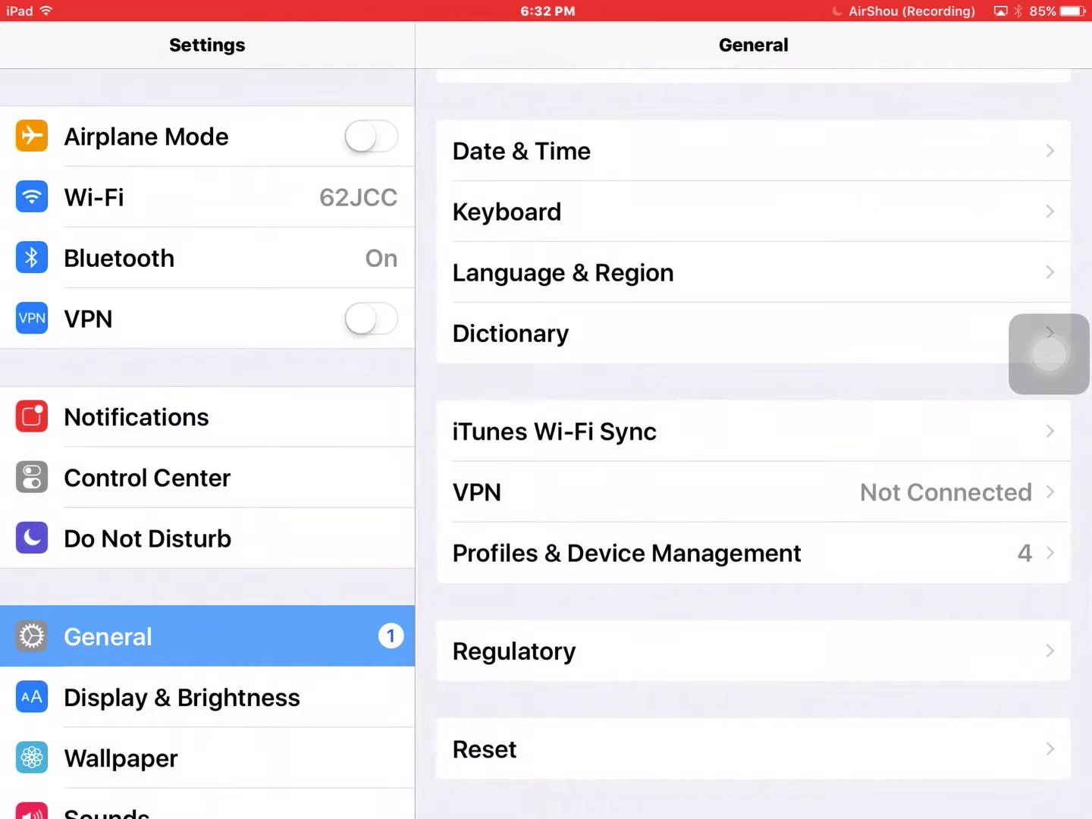
pyautogui.click(627, 548)
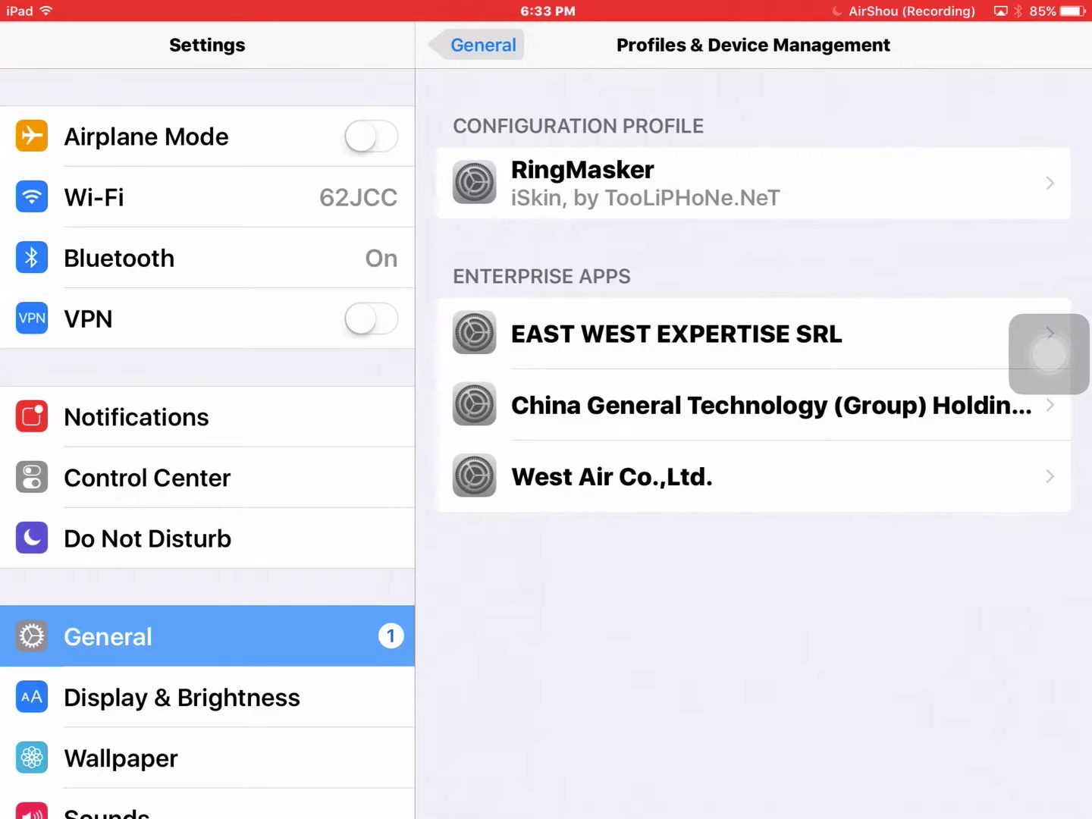
pyautogui.click(612, 476)
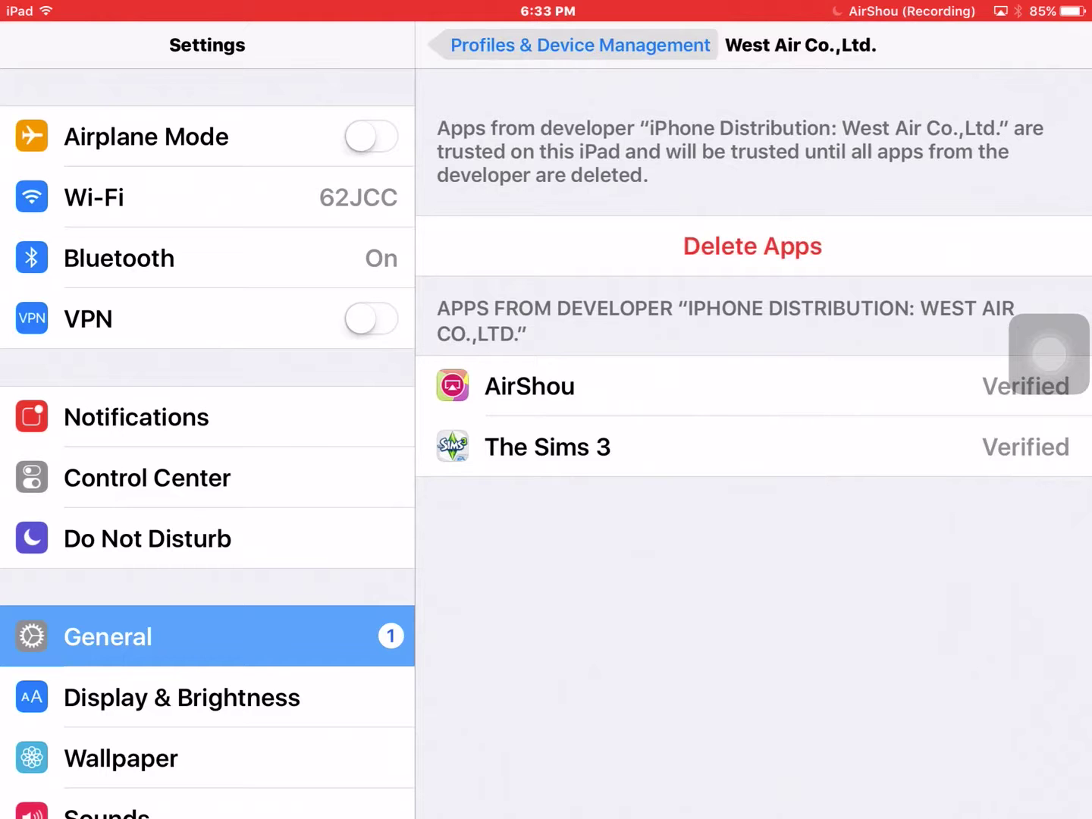
pyautogui.press('super')
# Launch AirShou to confirm the recording is running, then return Home with it still recording
pyautogui.click(546, 102)
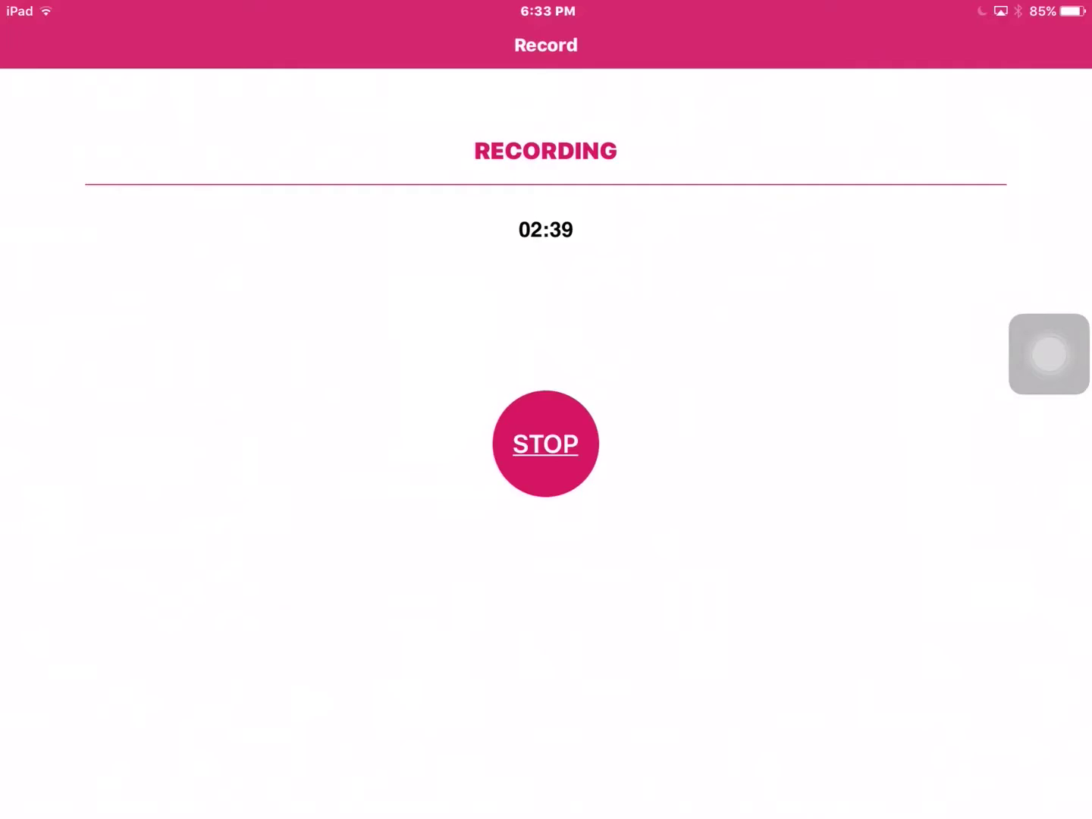
pyautogui.press('super+h')
pyautogui.press('super+space')
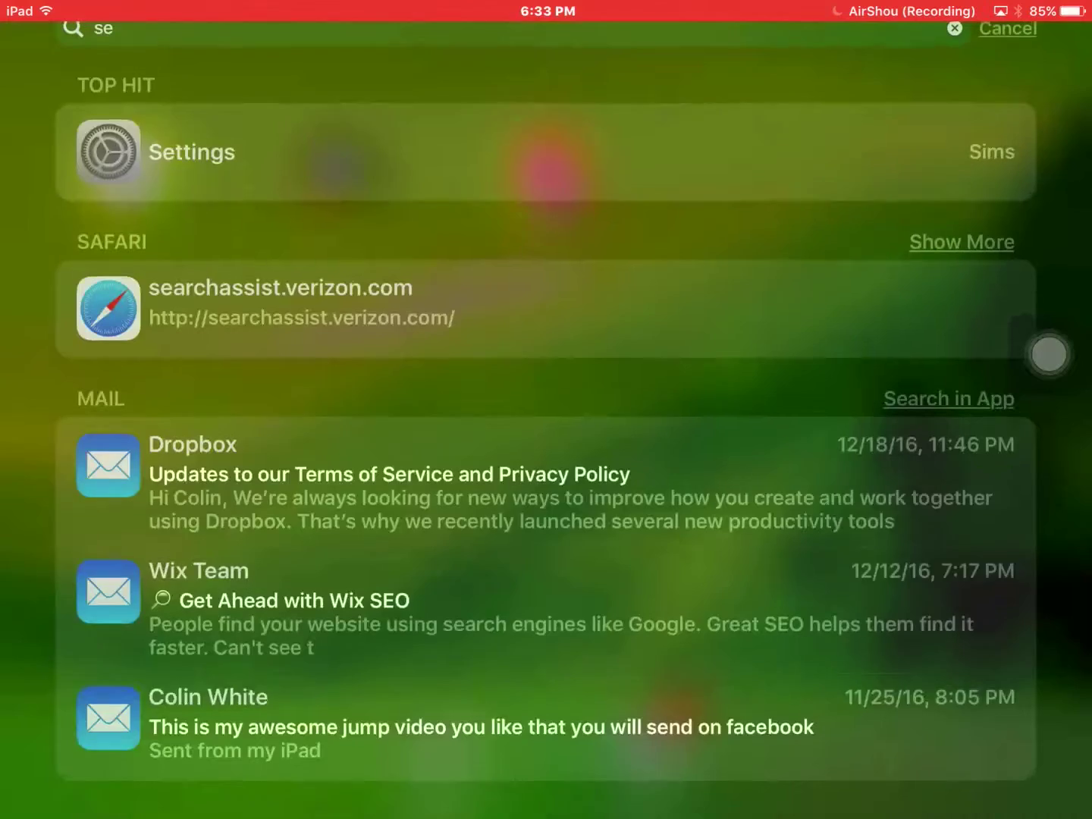
# Clear the Spotlight query, dismiss the keyboard and close back to the Home Screen
pyautogui.press('BackSpace')
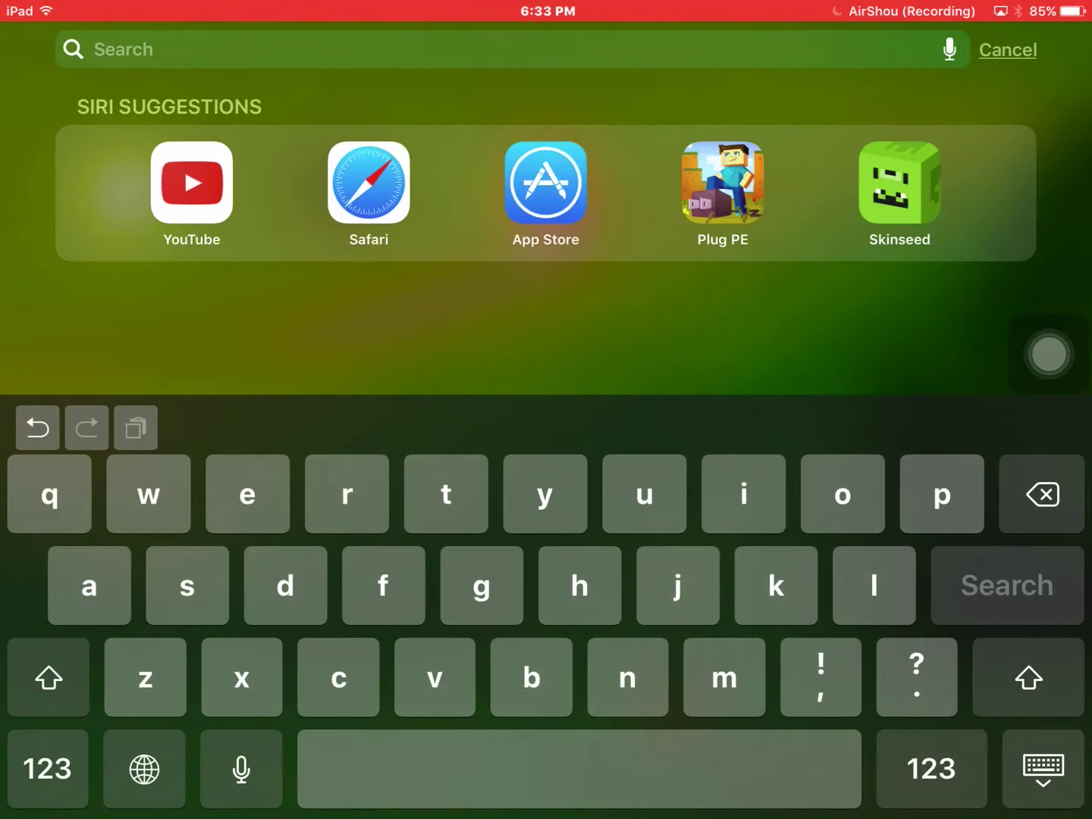
pyautogui.moveTo(546, 324); pyautogui.dragTo(546, 256)
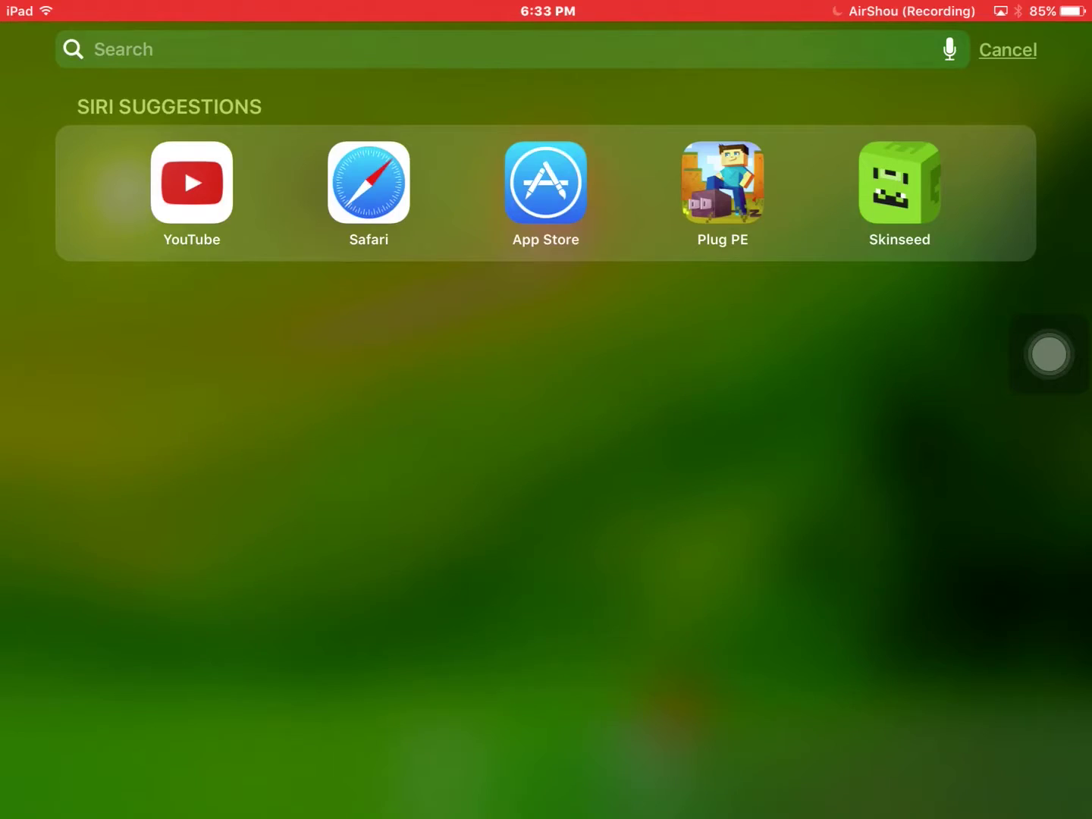
pyautogui.press('super+h')
# Launch Cute CUT Pro, play the intro project full-screen, then return to the Movies library
pyautogui.click(338, 102)
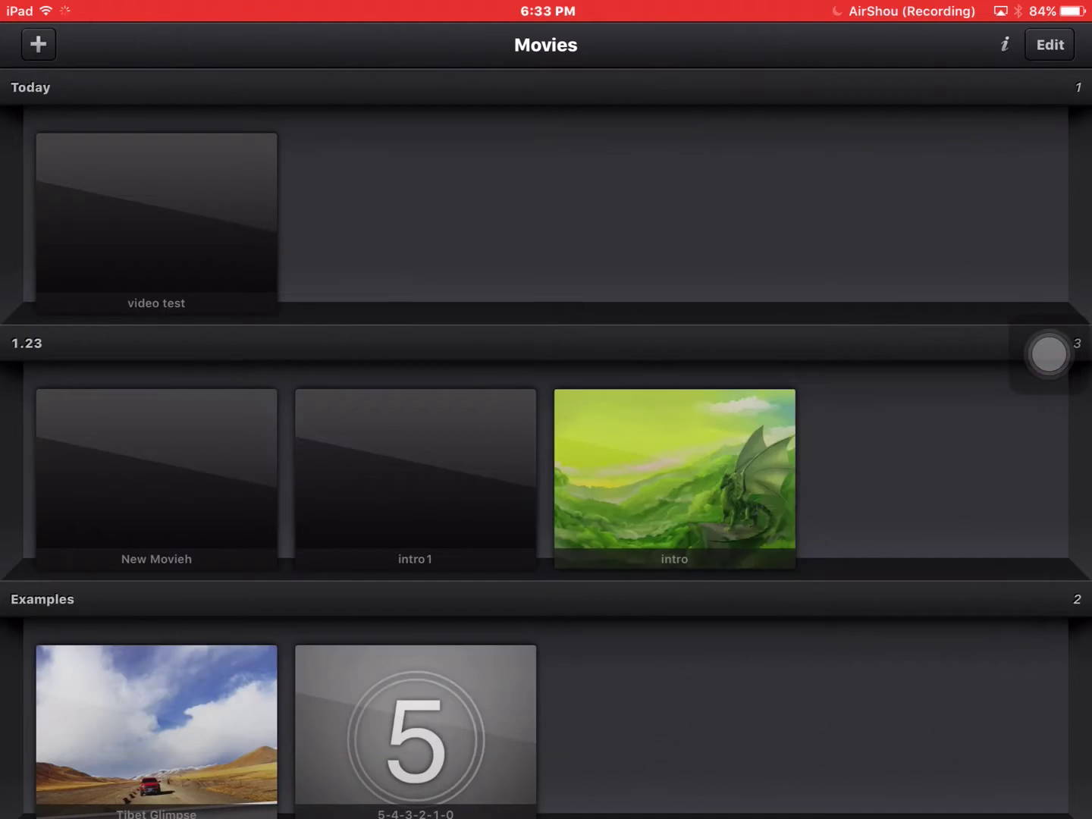
pyautogui.click(674, 468)
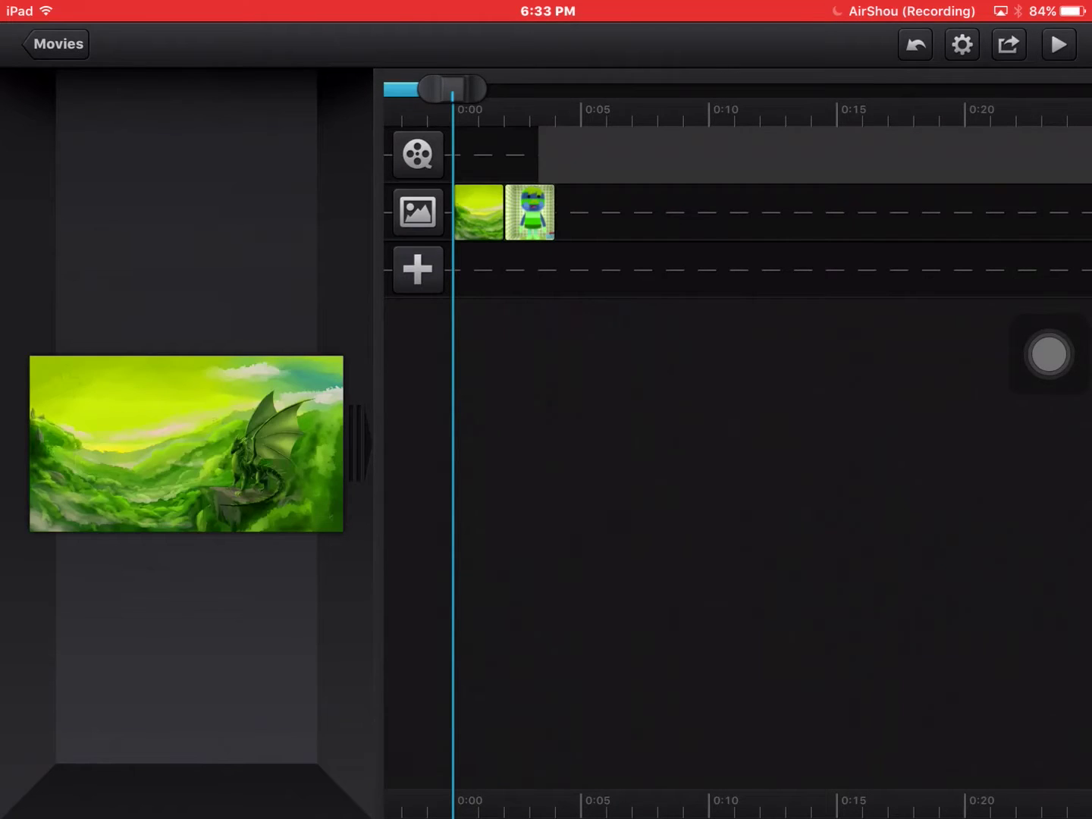
pyautogui.moveTo(359, 443); pyautogui.dragTo(1084, 444)
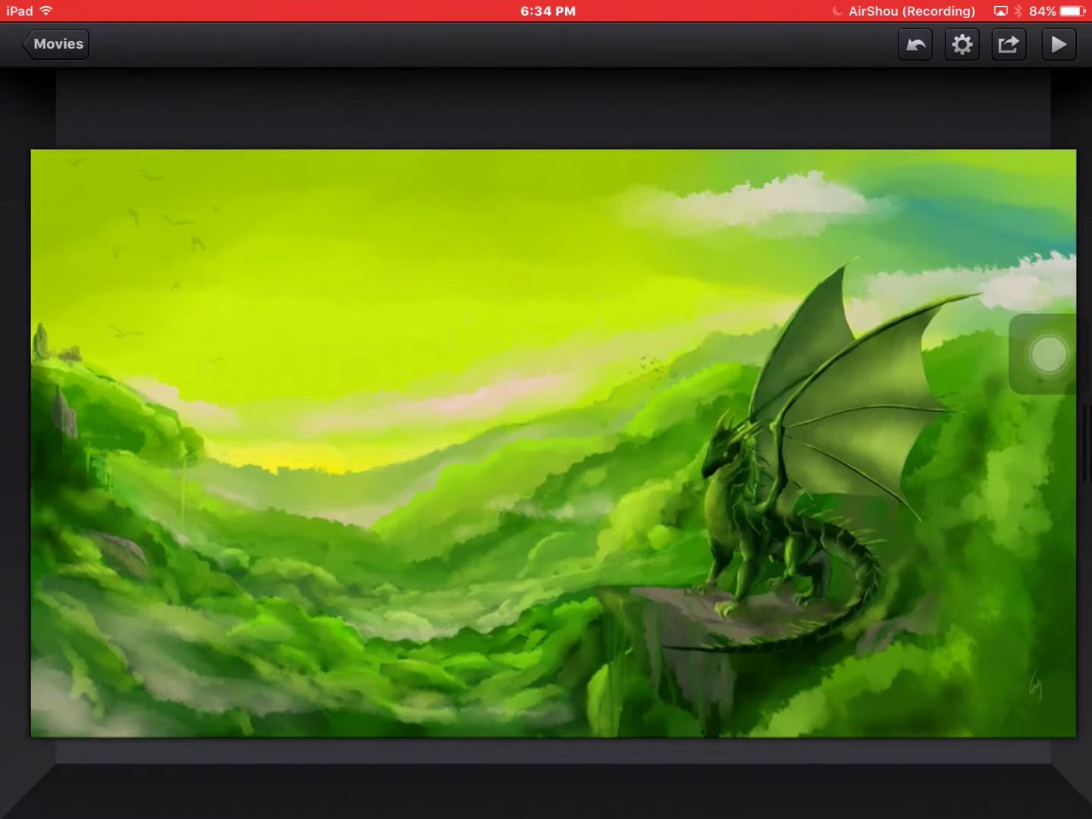
pyautogui.click(1058, 45)
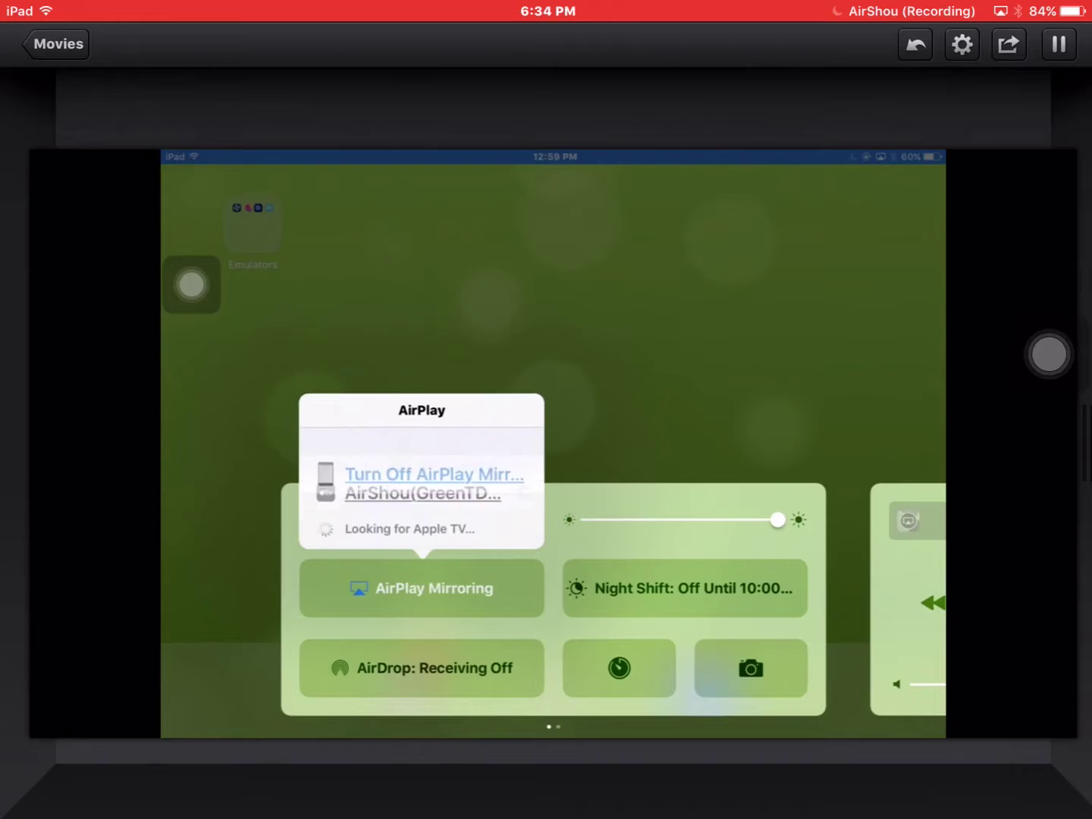
pyautogui.click(59, 44)
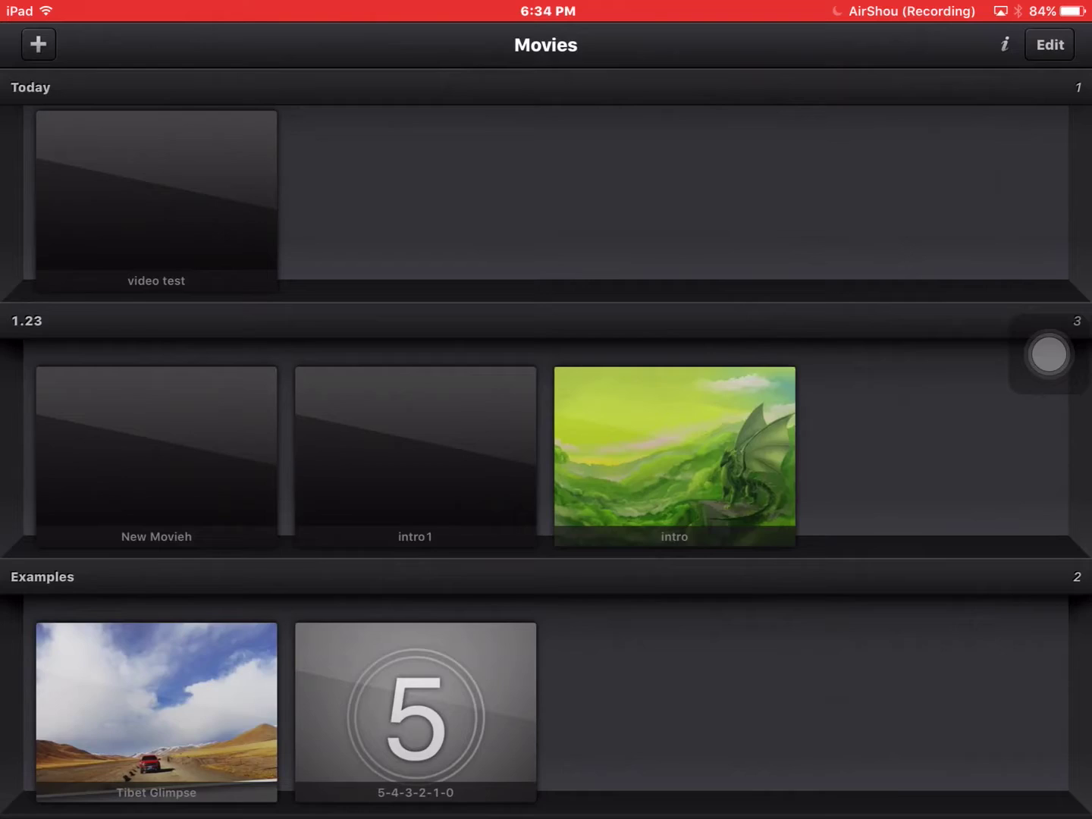
pyautogui.click(673, 451)
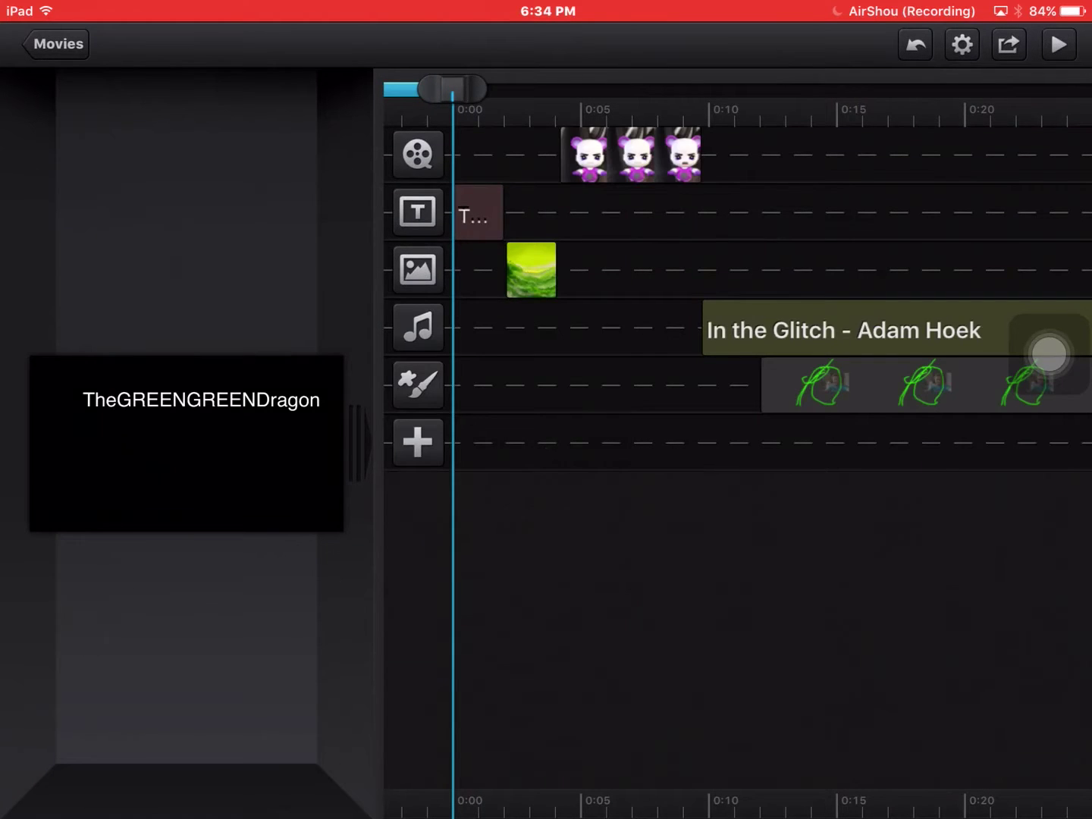
pyautogui.hscroll(-2, 733, 298)
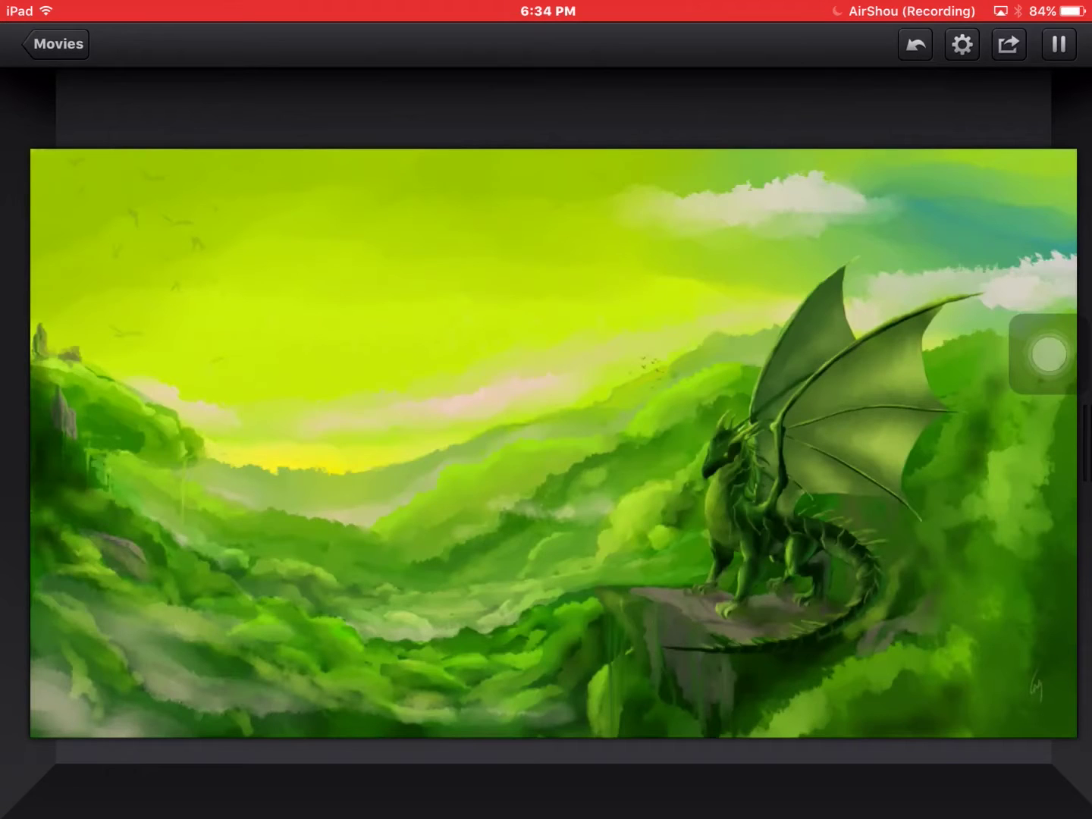
pyautogui.press('XF86AudioRaiseVolume')
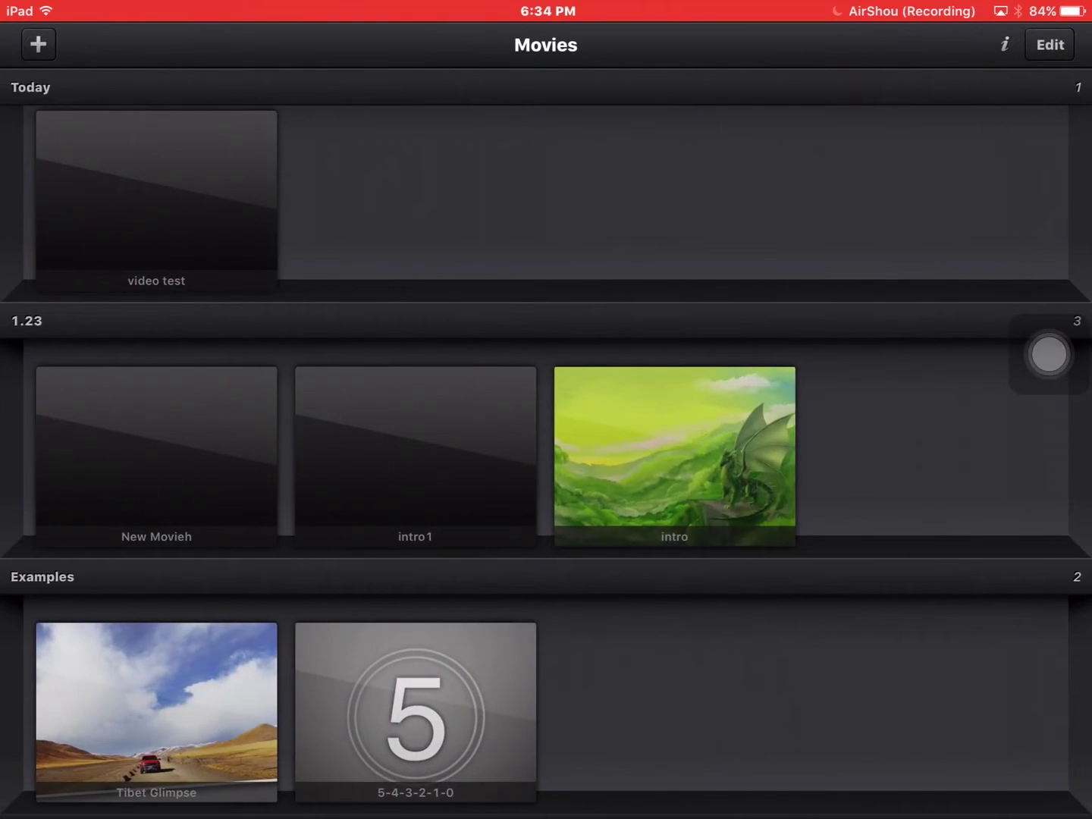
pyautogui.scroll(-3, 546, 461)
# Play the intro1 project and stop playback to save it
pyautogui.click(416, 443)
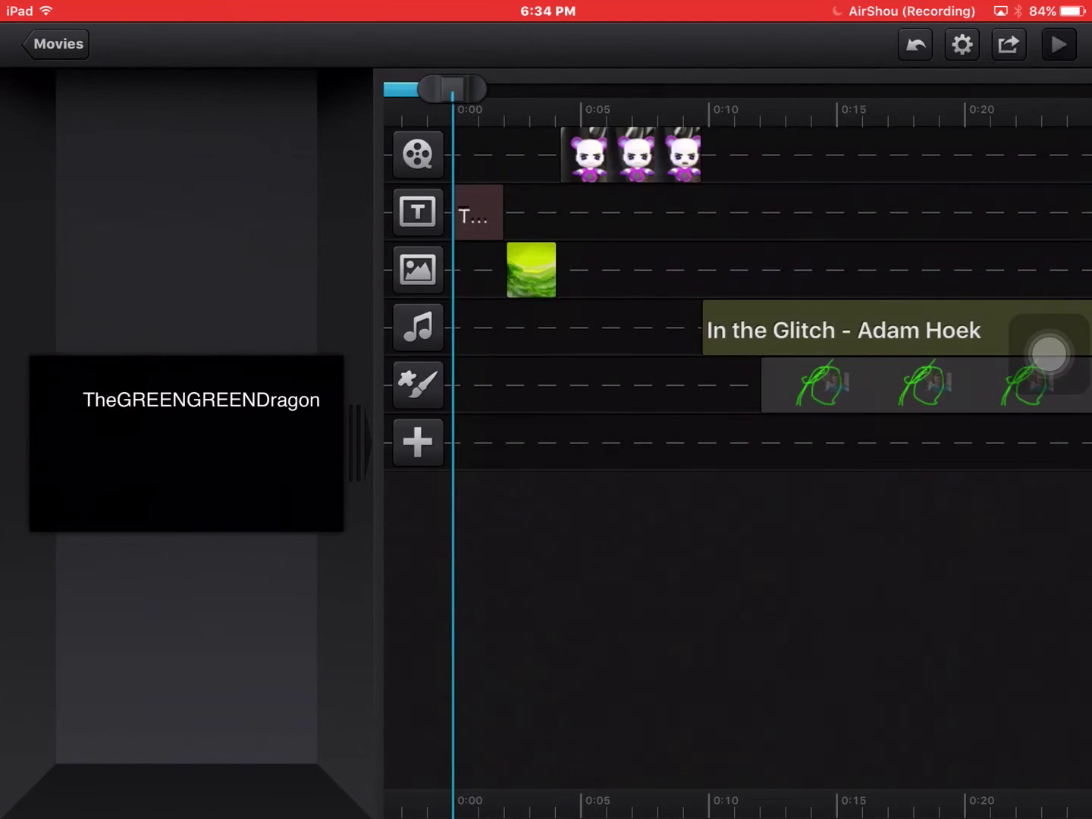
pyautogui.click(1058, 45)
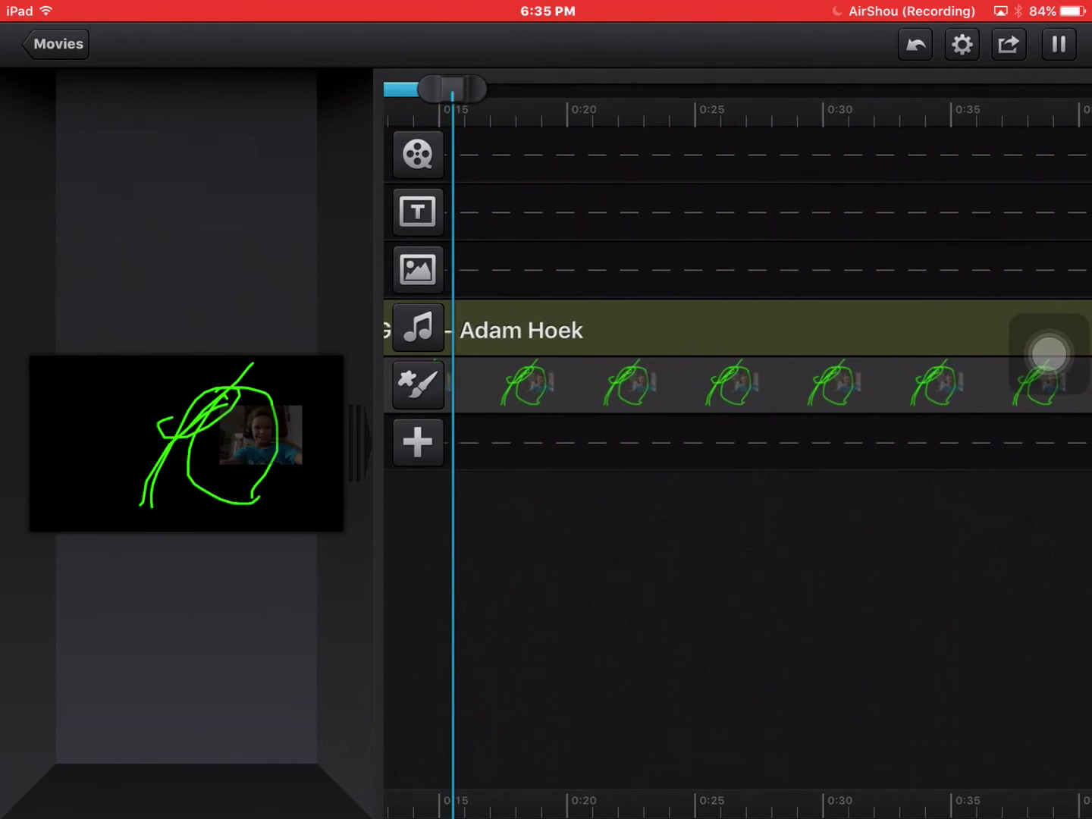
pyautogui.click(58, 43)
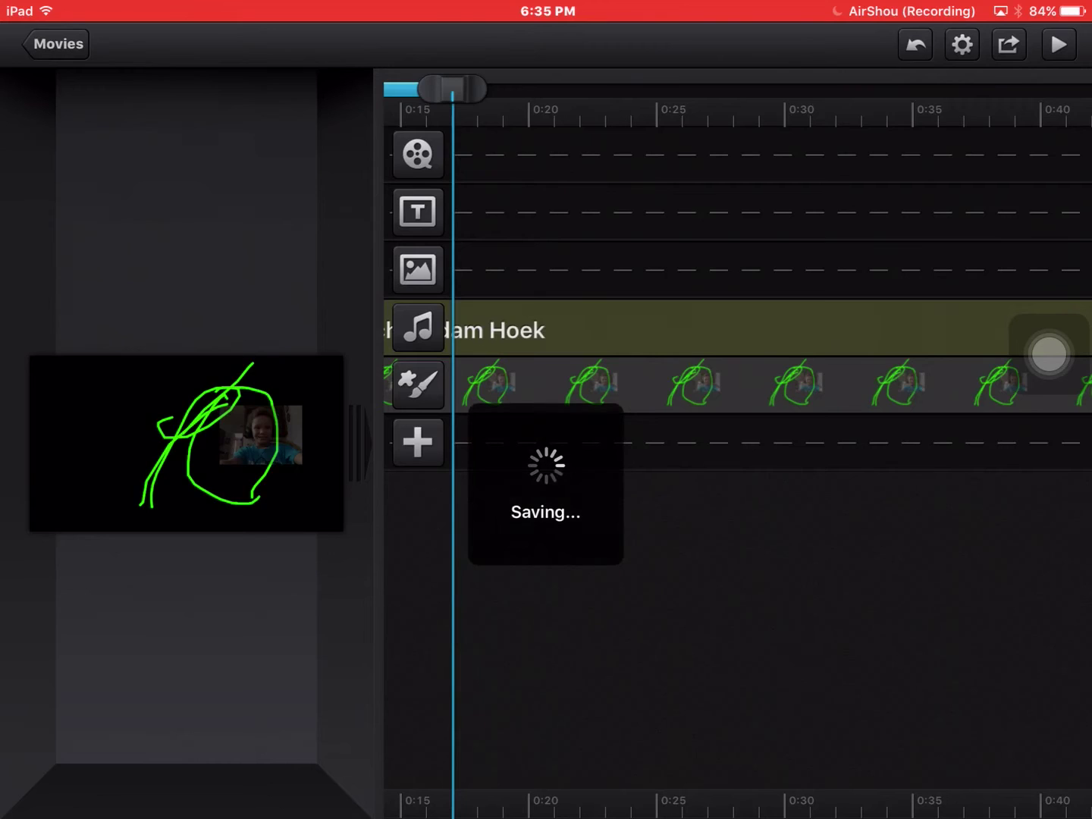
# Leave Cute CUT Pro and reopen AirShou from Spotlight, still recording
pyautogui.press('super+h')
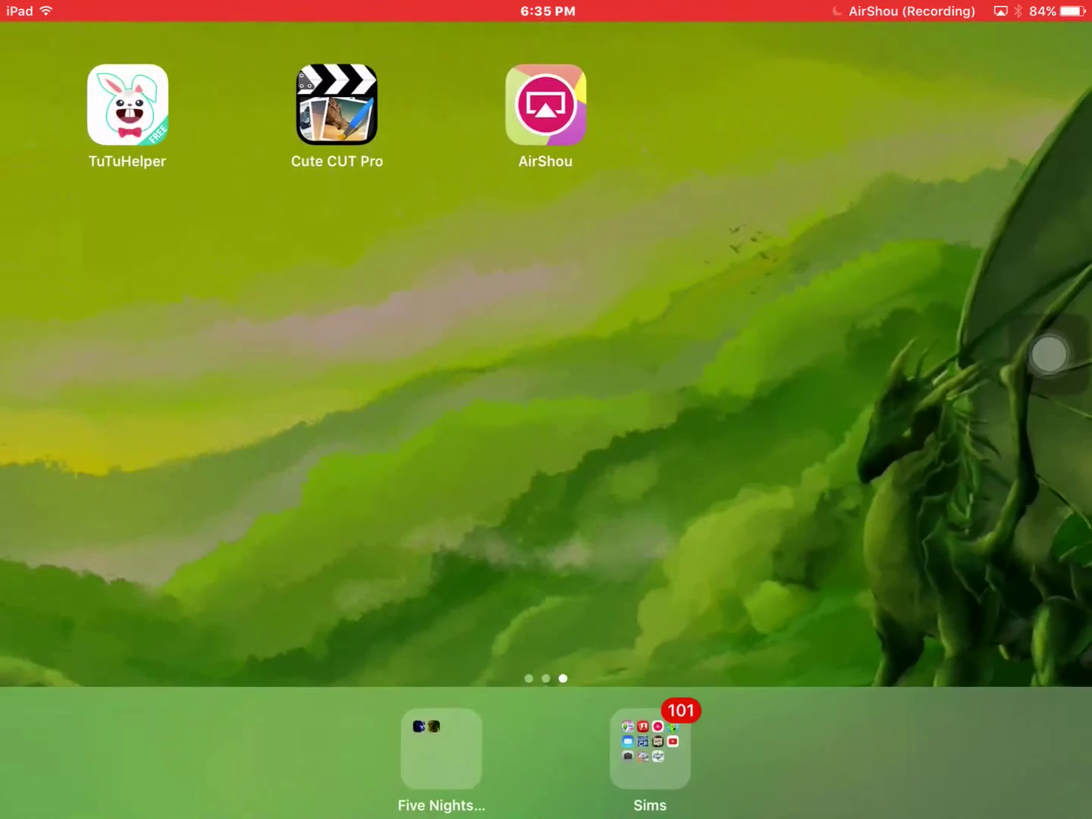
pyautogui.press('super+space')
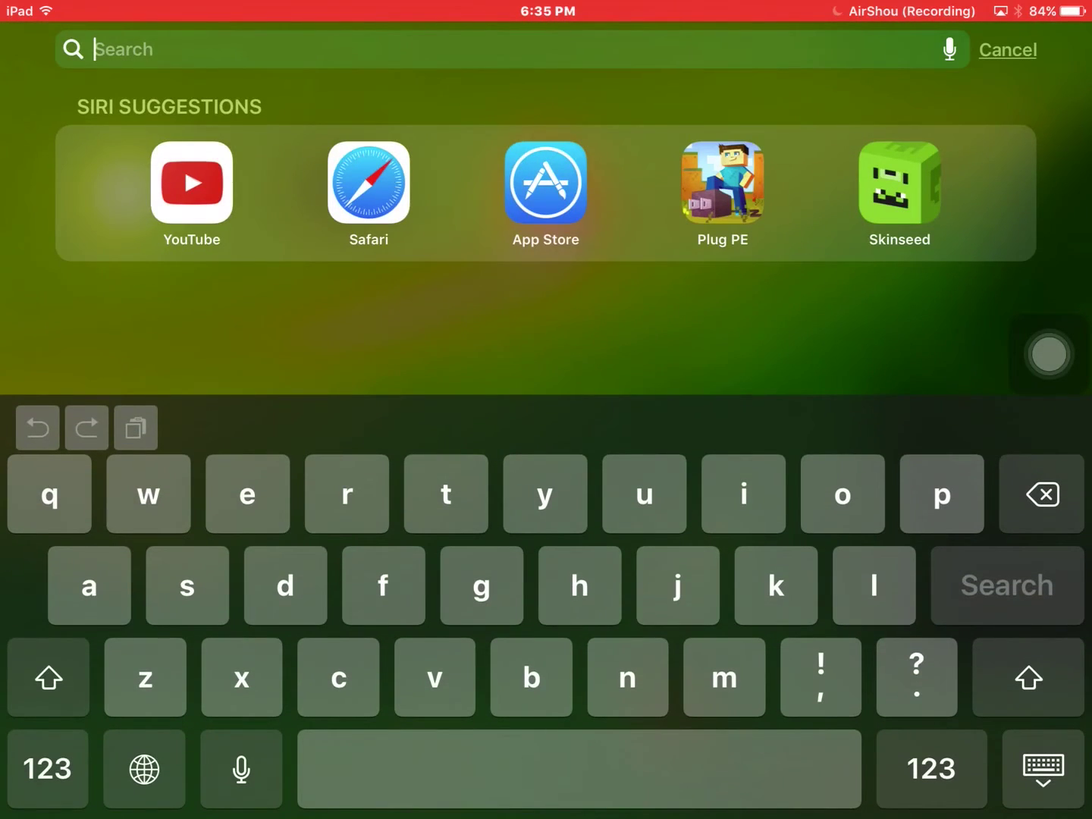
pyautogui.write('a')
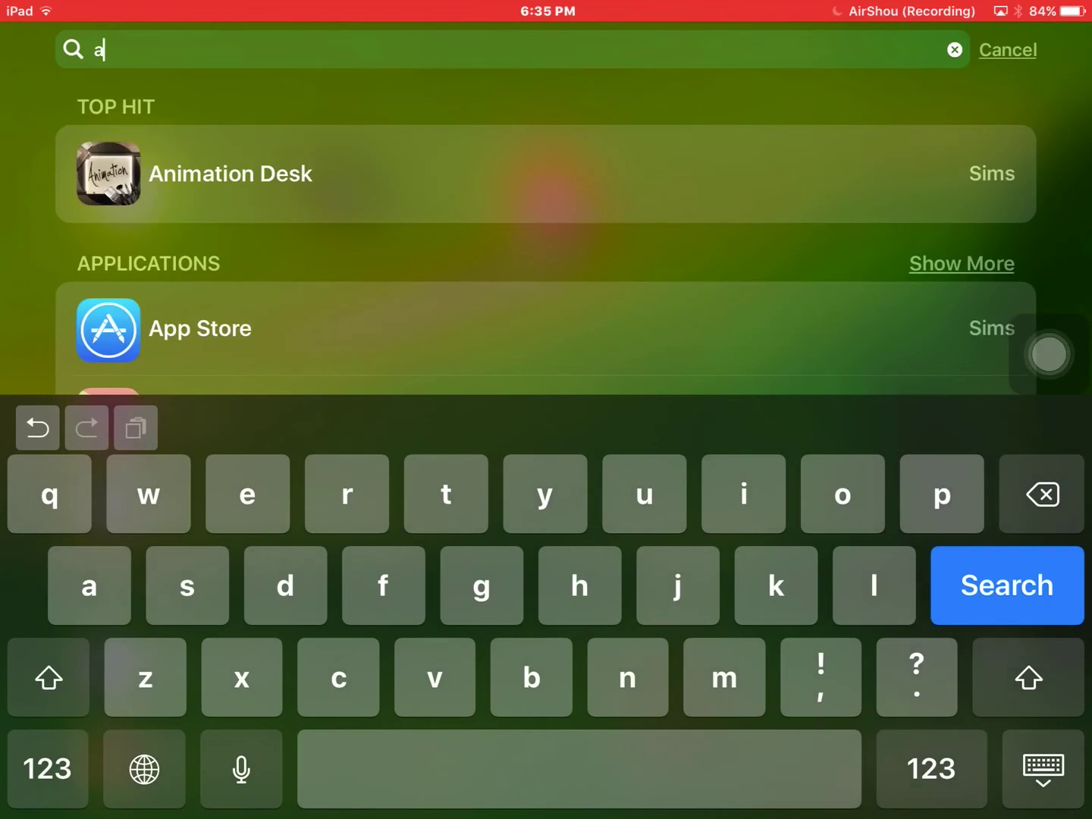
pyautogui.scroll(-2, 546, 427)
pyautogui.click(189, 274)
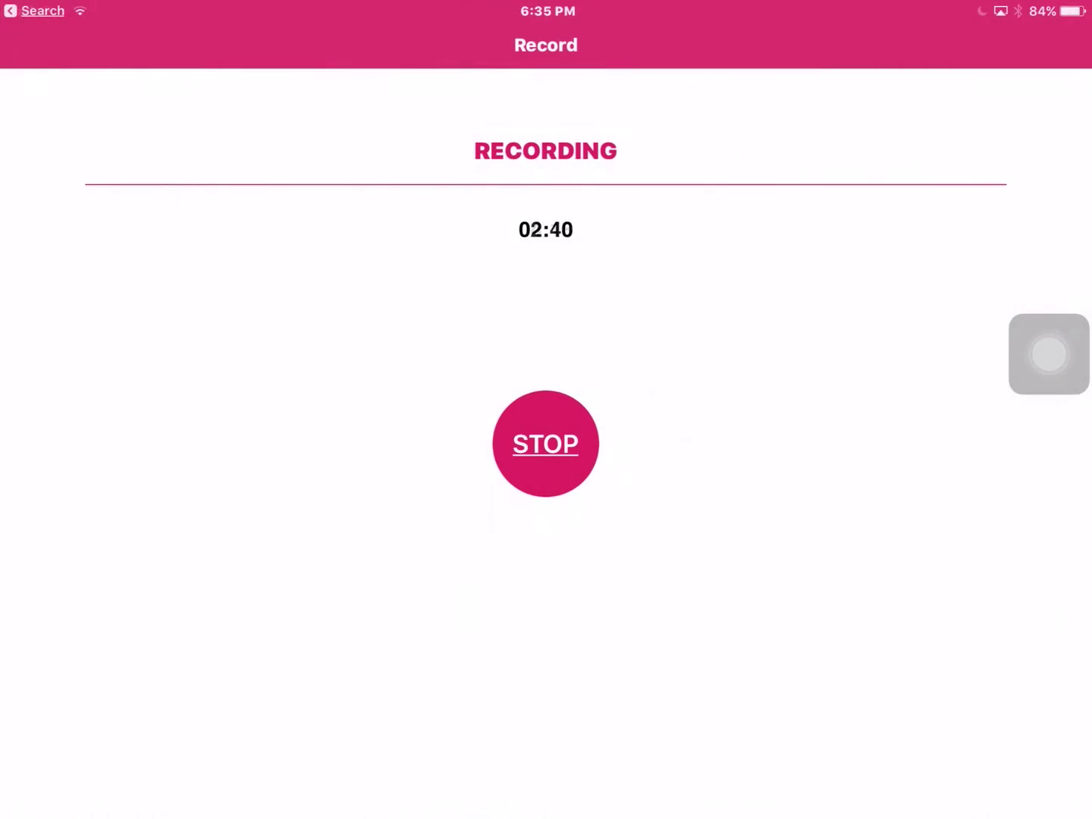